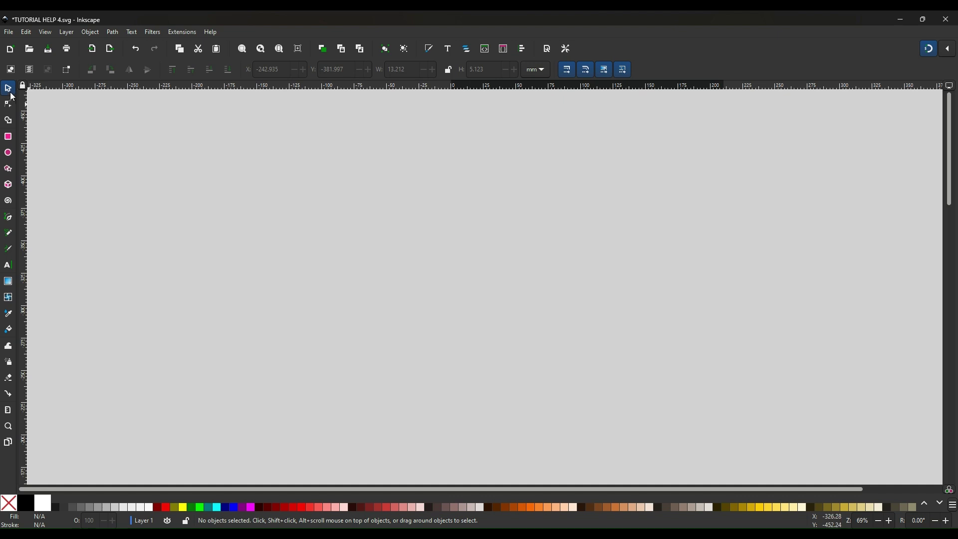
- Draw an ellipse on the empty canvas and adjust its radii to about 59.1 mm horizontally and 56.8 mm vertically
click(9, 153)
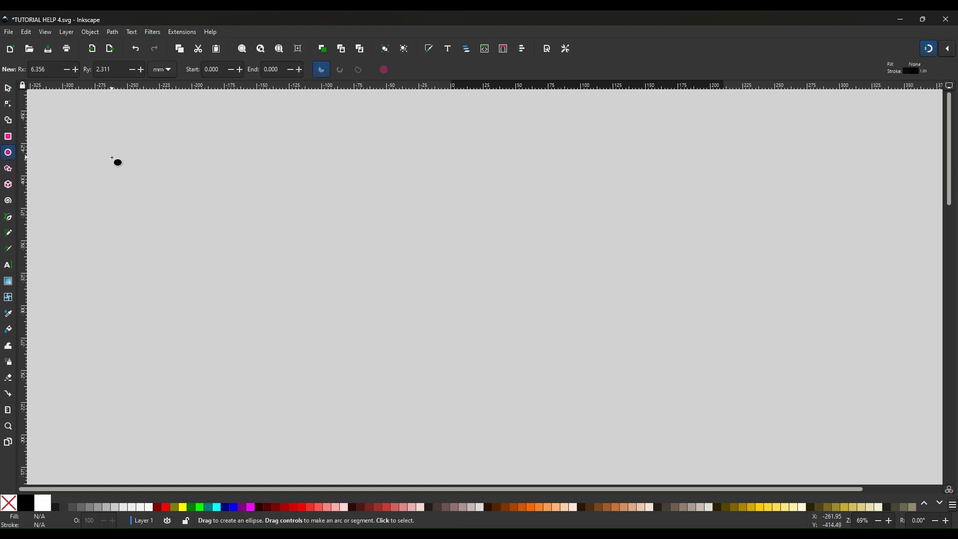
drag(186, 144, 344, 280)
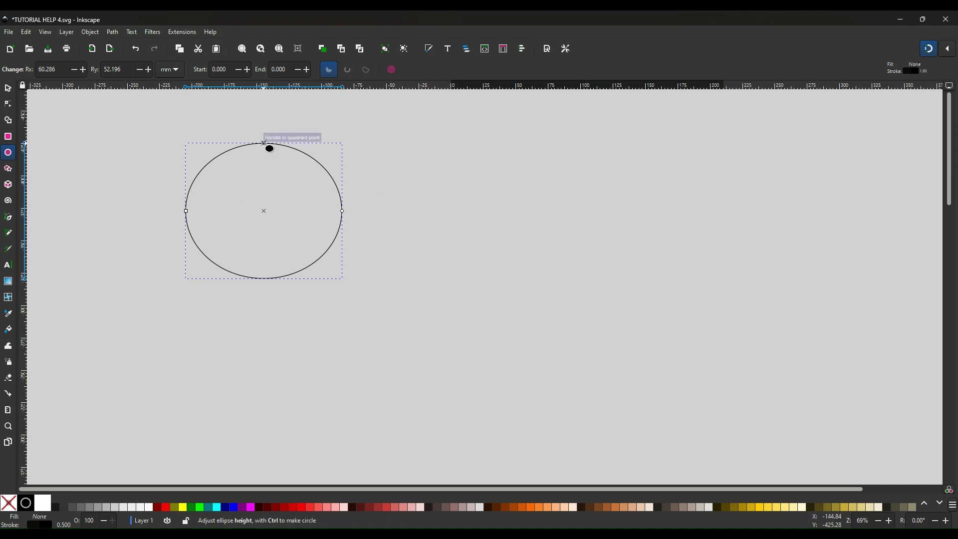
mouse_move(264, 143)
mouse_down()
mouse_move(263, 297)
mouse_move(260, 137)
mouse_up()
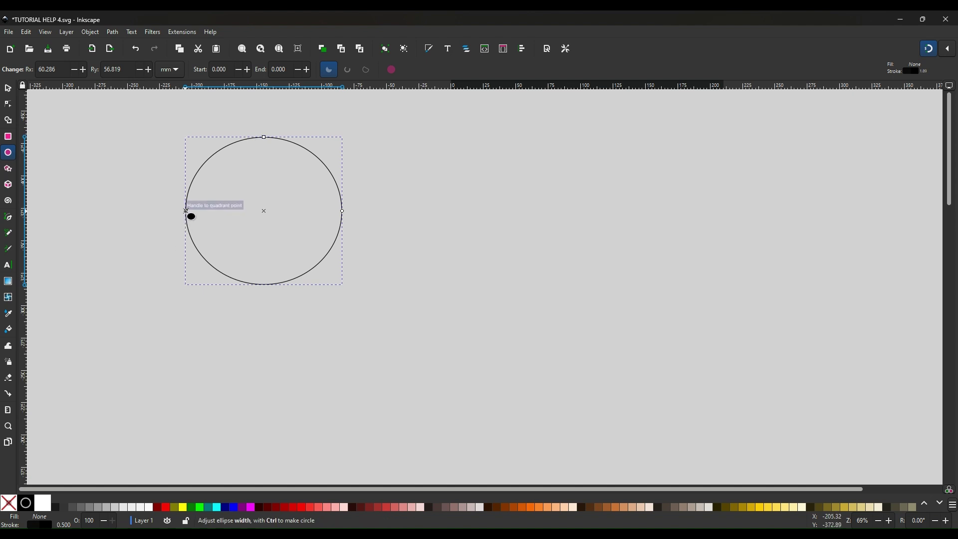
mouse_move(186, 211)
mouse_down()
mouse_move(165, 211)
mouse_move(189, 211)
mouse_up()
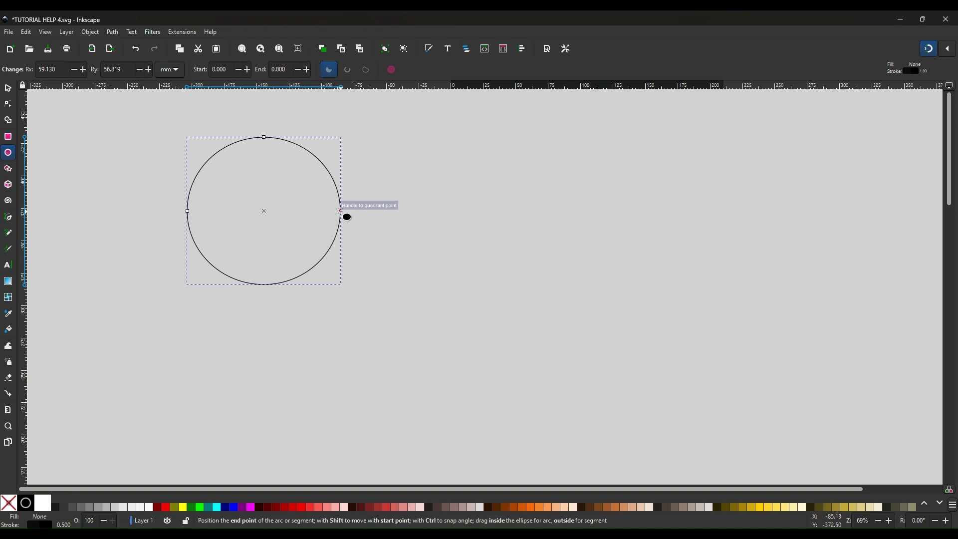
- Open the ellipse to an end angle of about 308°, switch it to an unclosed arc, and move its start angle to about 11°
drag(342, 212, 306, 162)
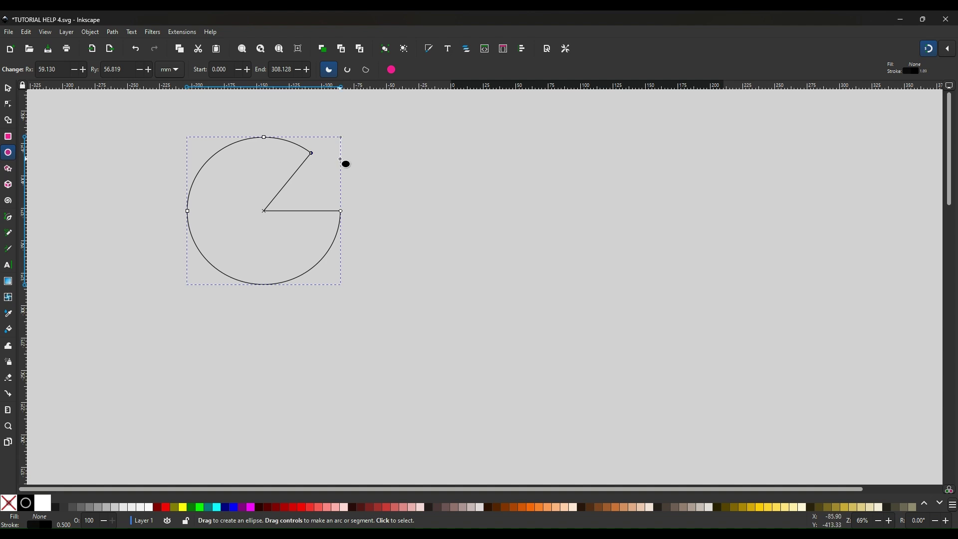
click(348, 70)
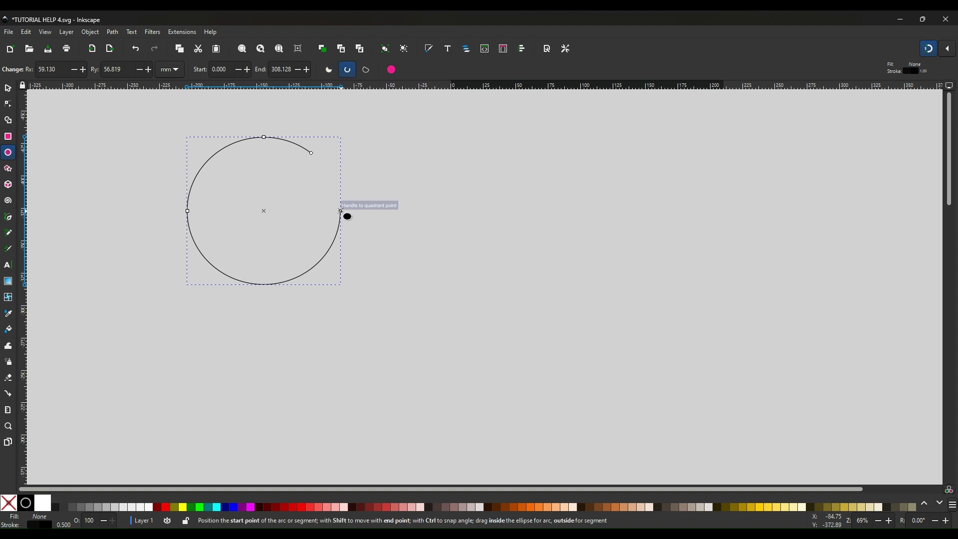
drag(341, 211, 355, 229)
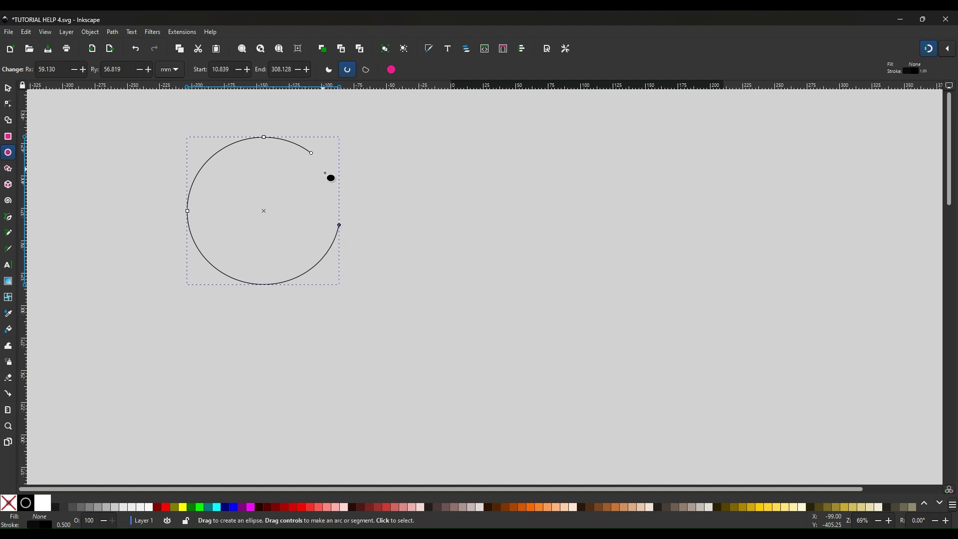
- Reduce the arc's vertical radius to about 49.5 mm, then close it with a chord and restore the whole ellipse
mouse_move(265, 137)
mouse_down()
mouse_move(265, 160)
mouse_move(266, 147)
mouse_up()
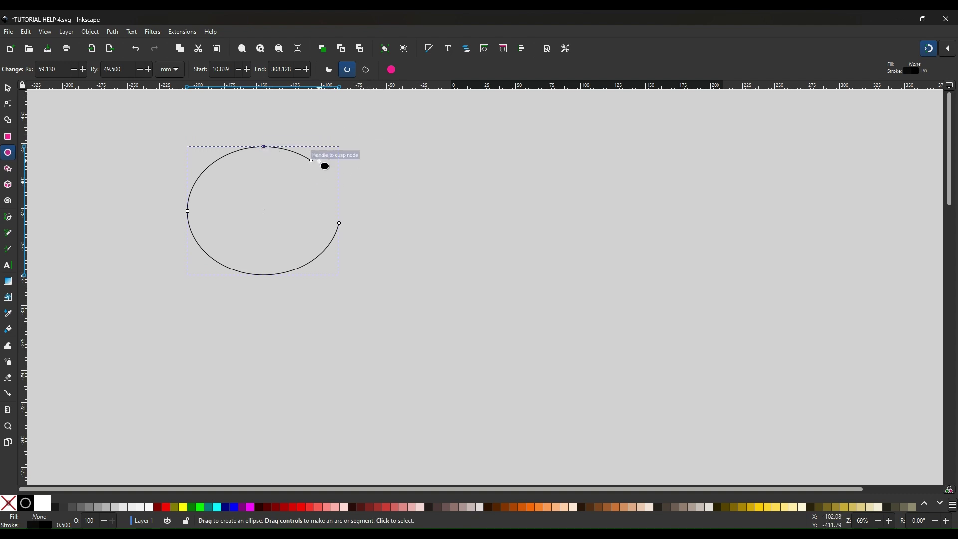
click(367, 71)
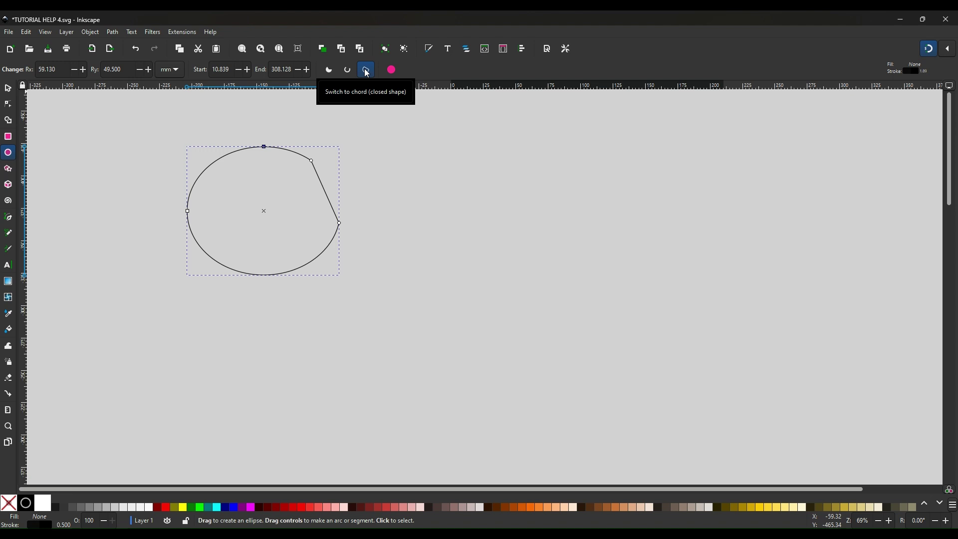
click(393, 71)
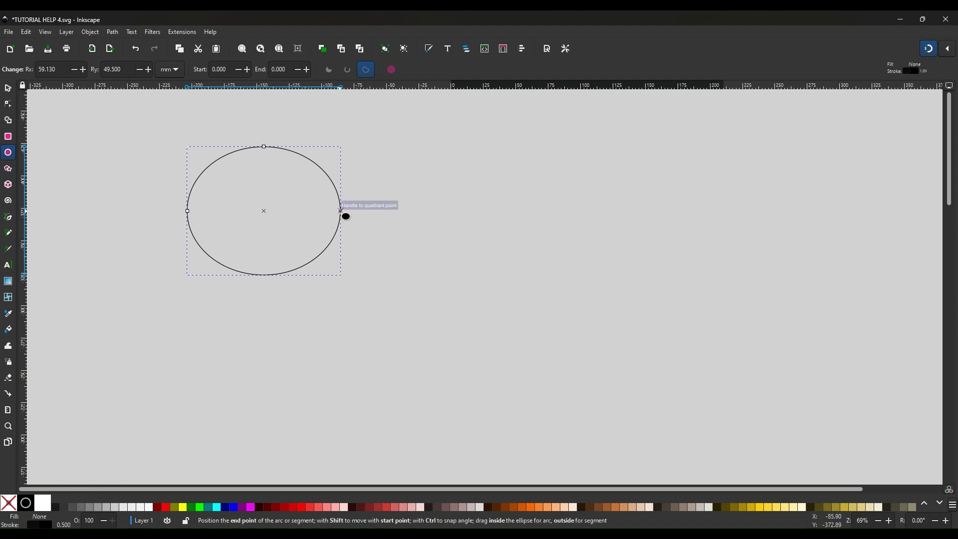
- Cut the ellipse to a slice ending at about 147°, try the arc and chord variants, and make it whole again
drag(341, 211, 191, 251)
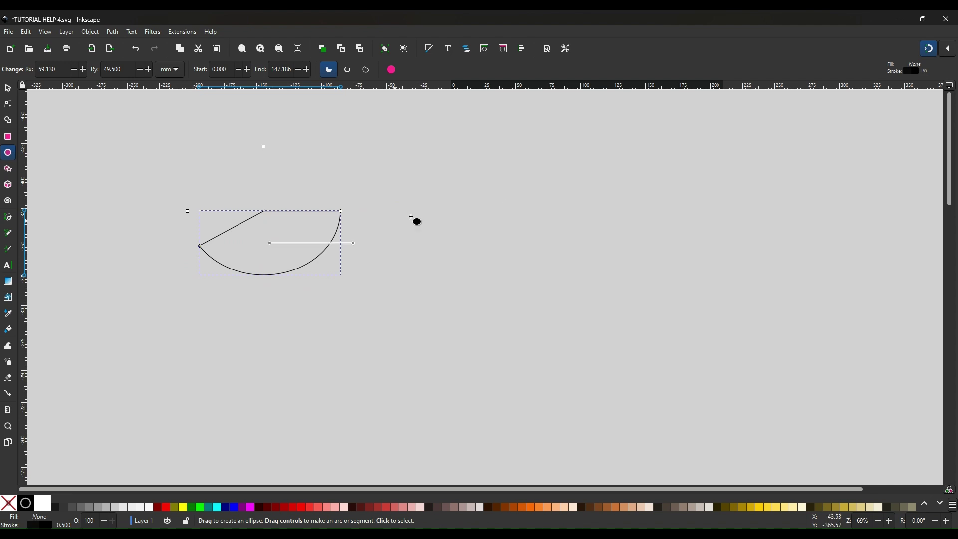
click(348, 71)
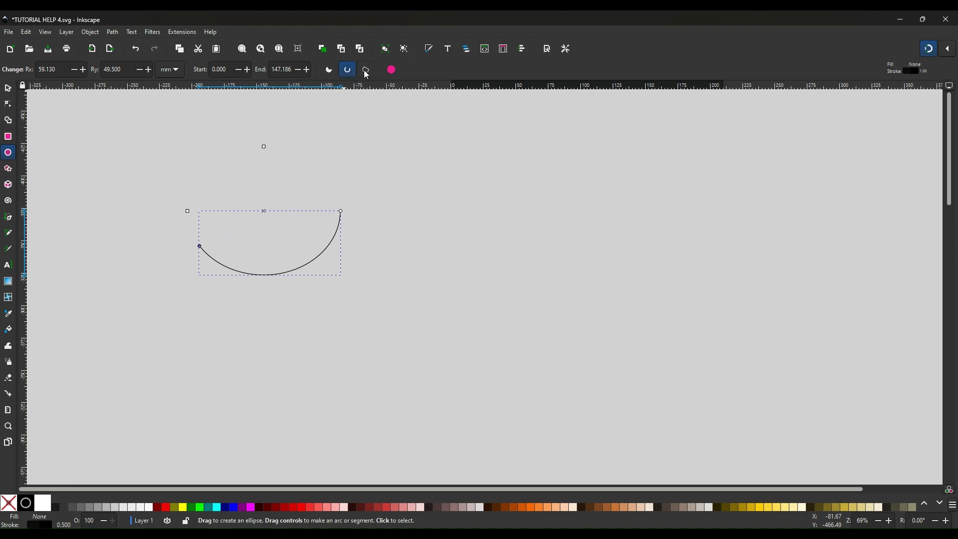
click(366, 71)
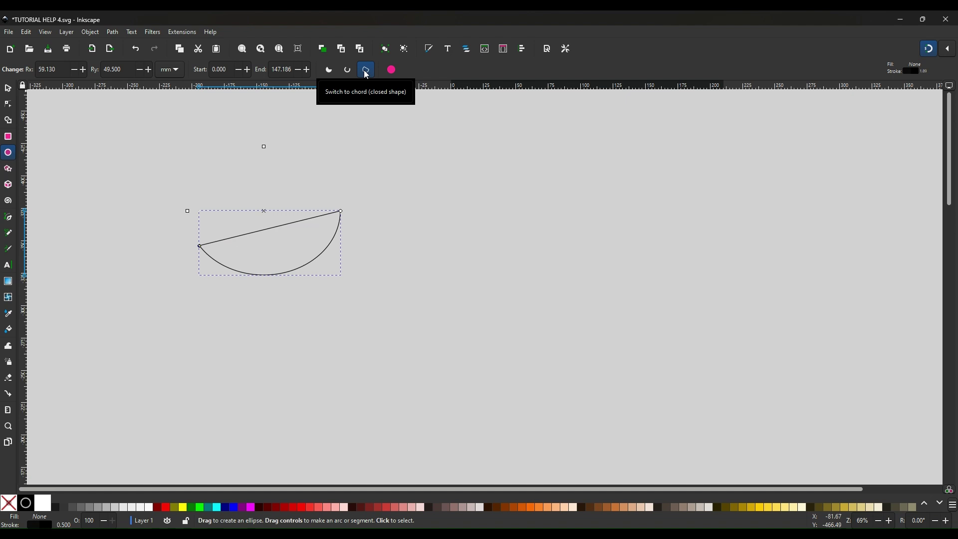
click(393, 71)
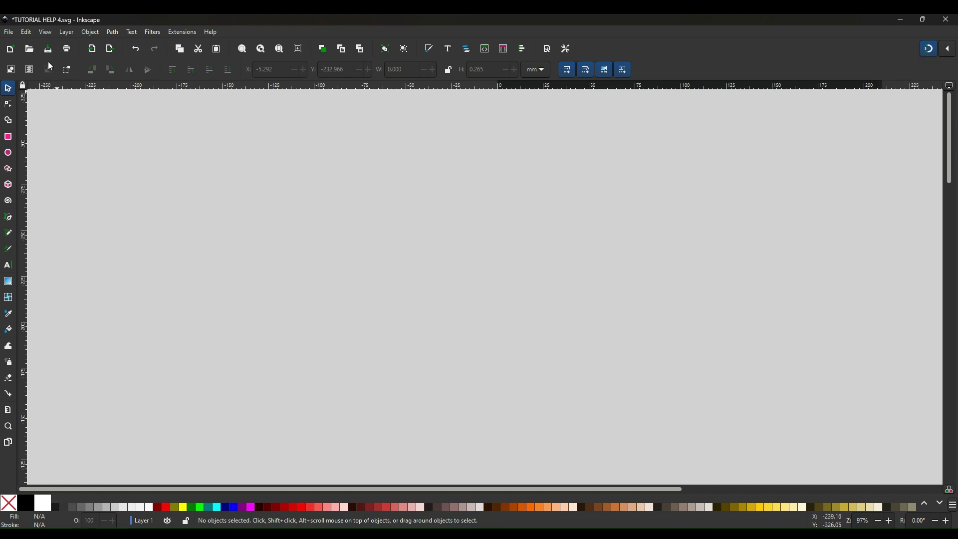
- Show the page grid and draw a horizontal straight line about 140 mm long with the Pen tool
click(46, 33)
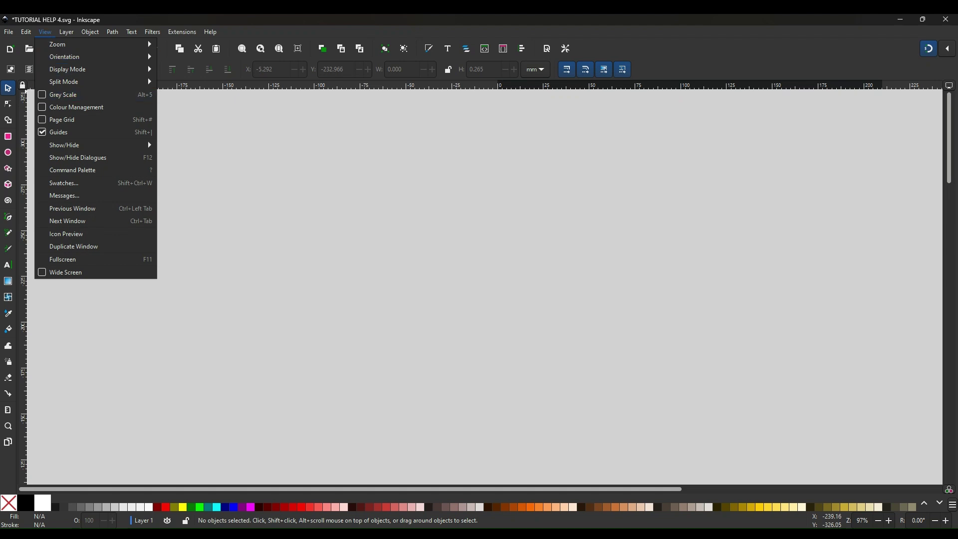
click(61, 121)
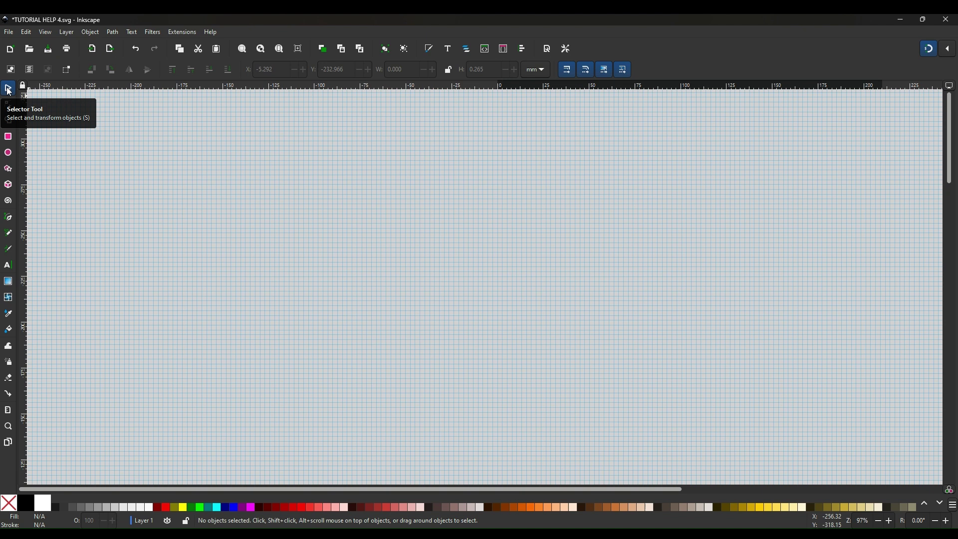
click(9, 220)
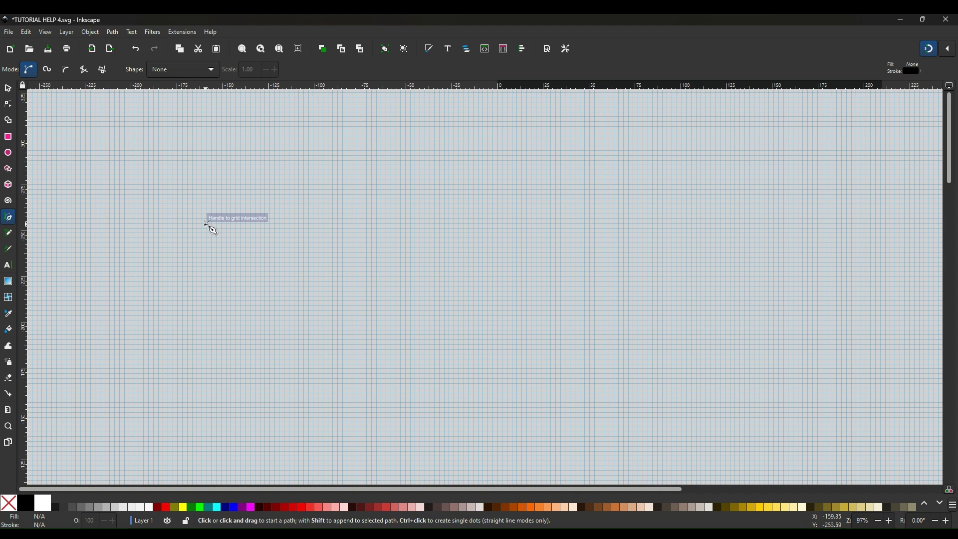
mouse_move(207, 223)
mouse_down()
mouse_move(307, 254)
mouse_move(467, 225)
mouse_up()
key(Return)
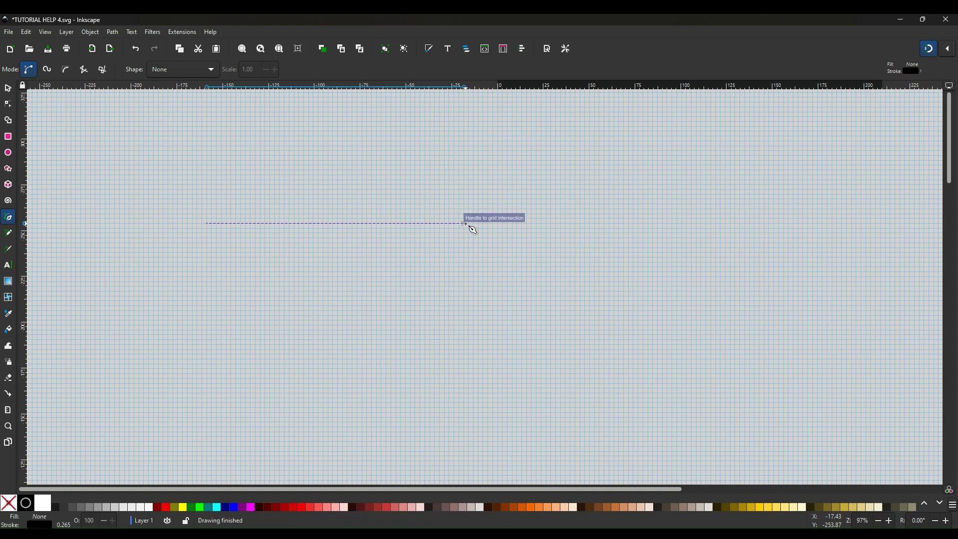
click(8, 90)
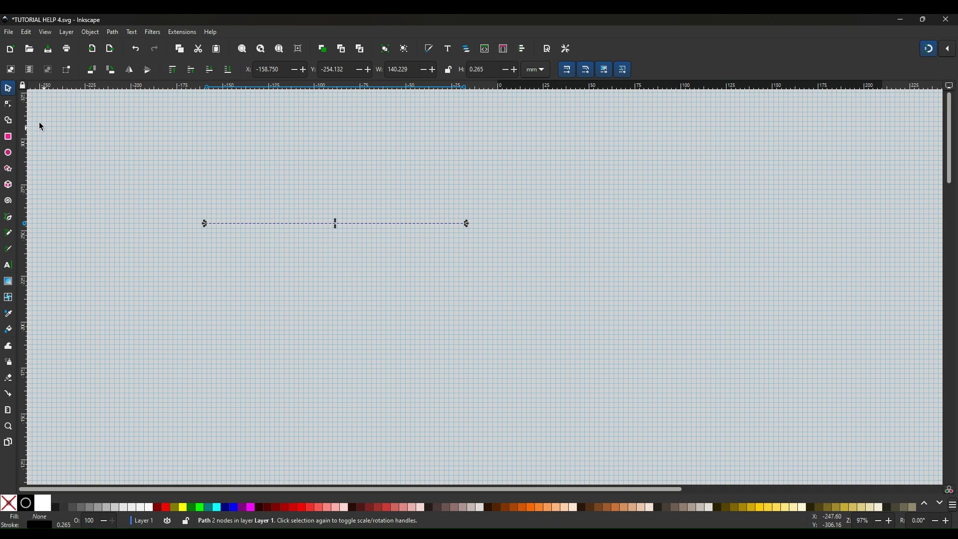
- Bend the middle of the straight line upward into a symmetric arch about 32 mm high, and select the finished curve
click(9, 106)
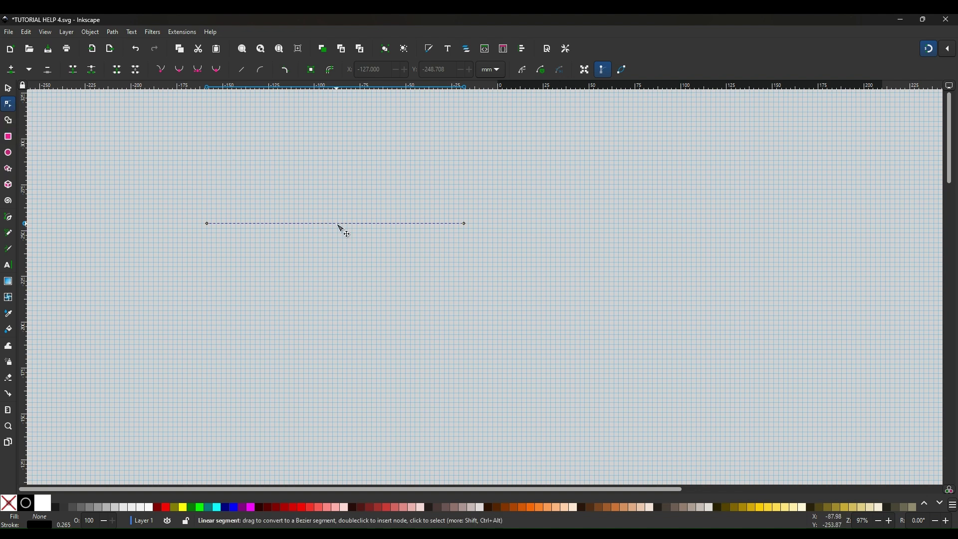
drag(338, 225, 336, 170)
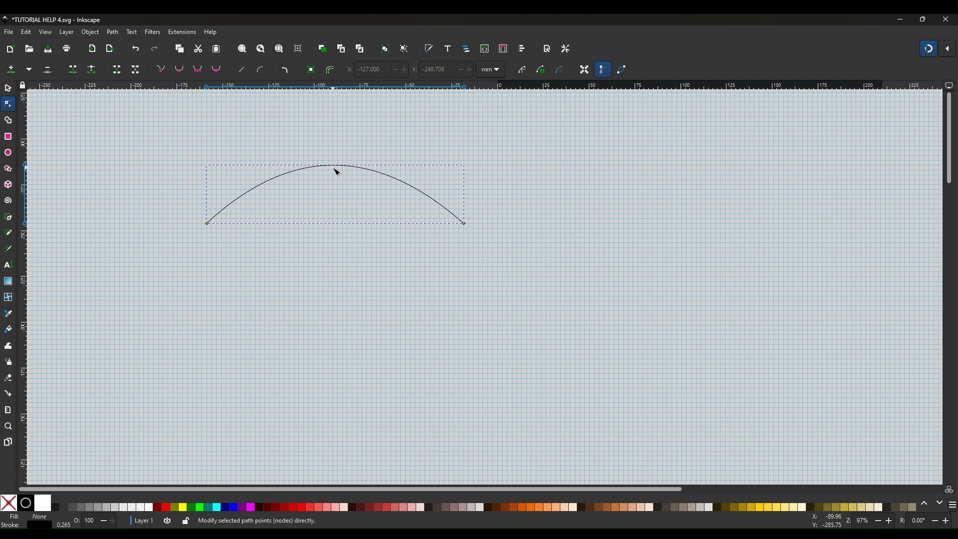
right_click(334, 169)
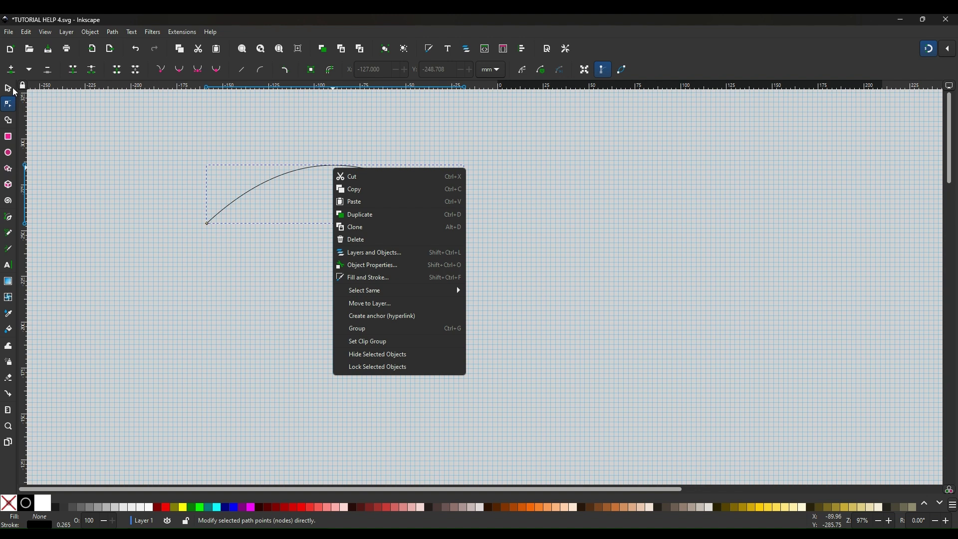
key(Escape)
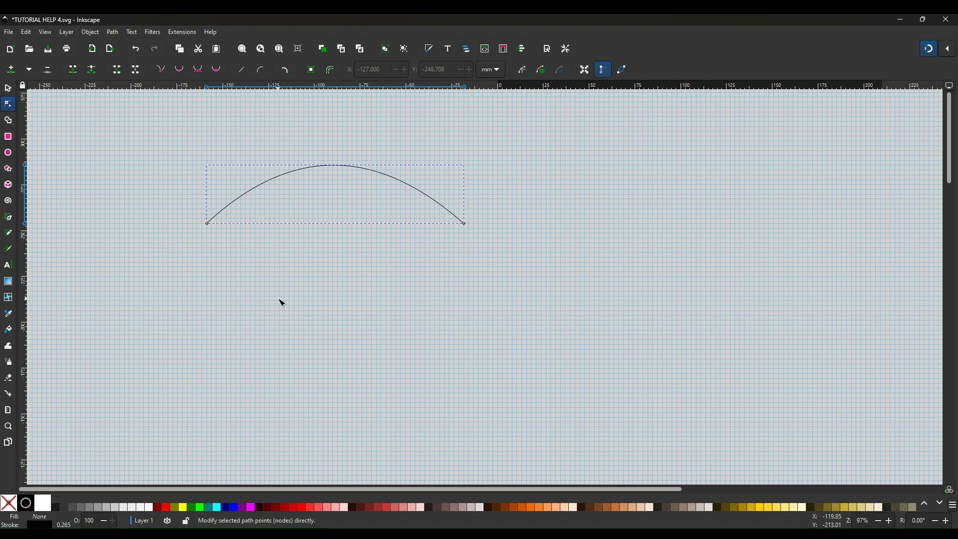
key(Escape)
key(s)
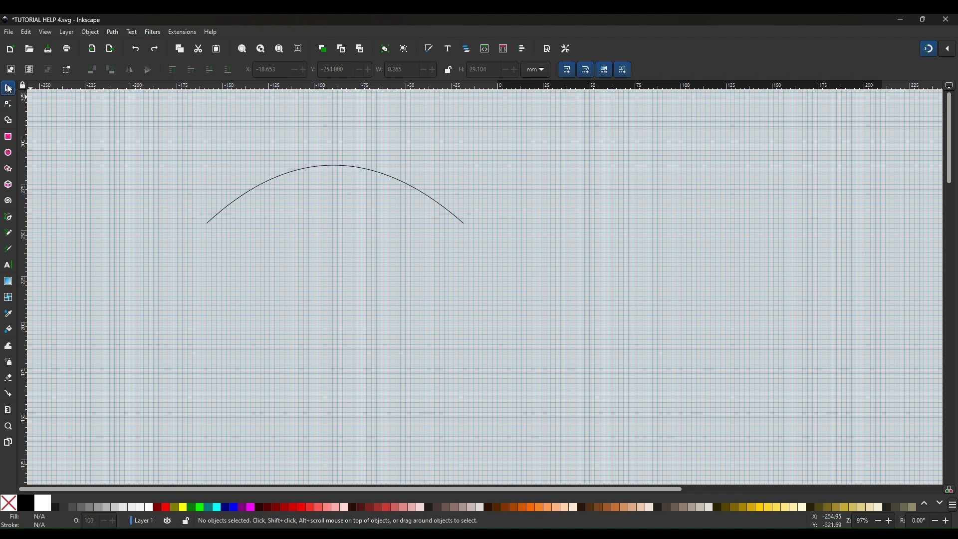
click(321, 167)
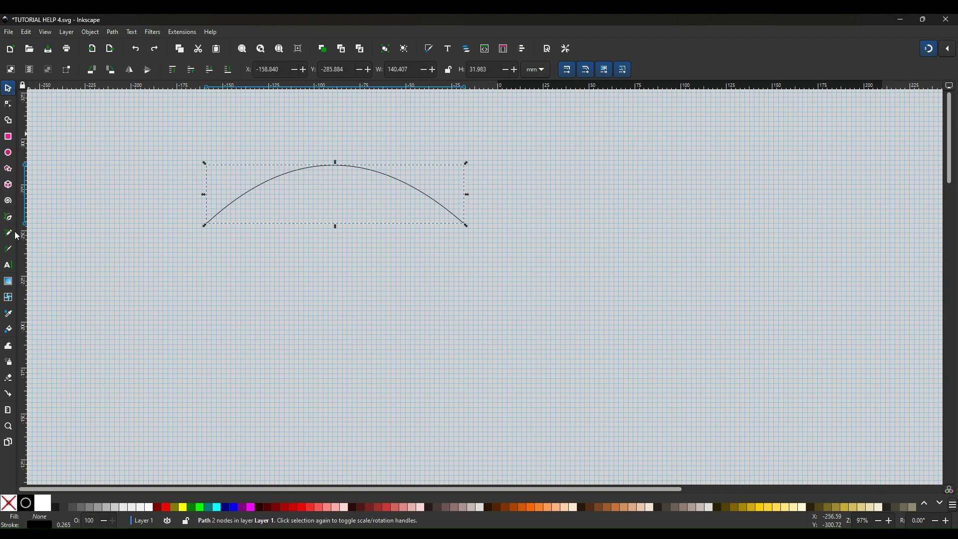
- Draw a vertical line about 18.6 mm long downward from each end of the arch, snapped to its end points
click(9, 218)
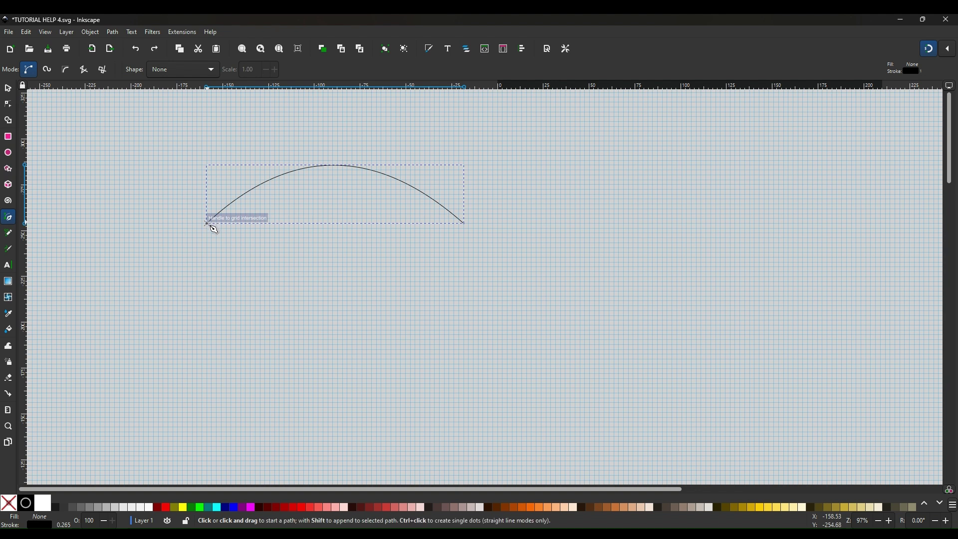
drag(206, 224, 206, 256)
double_click(206, 257)
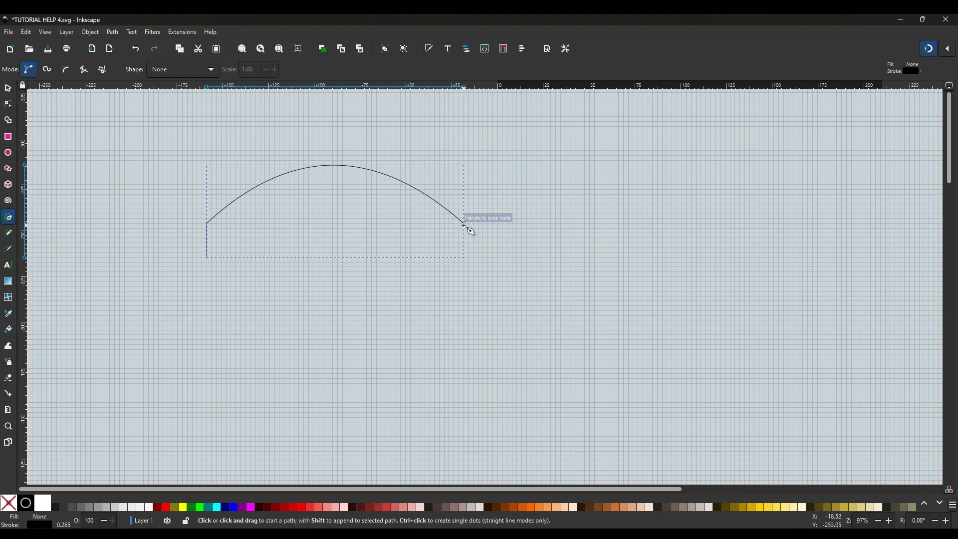
drag(464, 224, 464, 258)
double_click(464, 258)
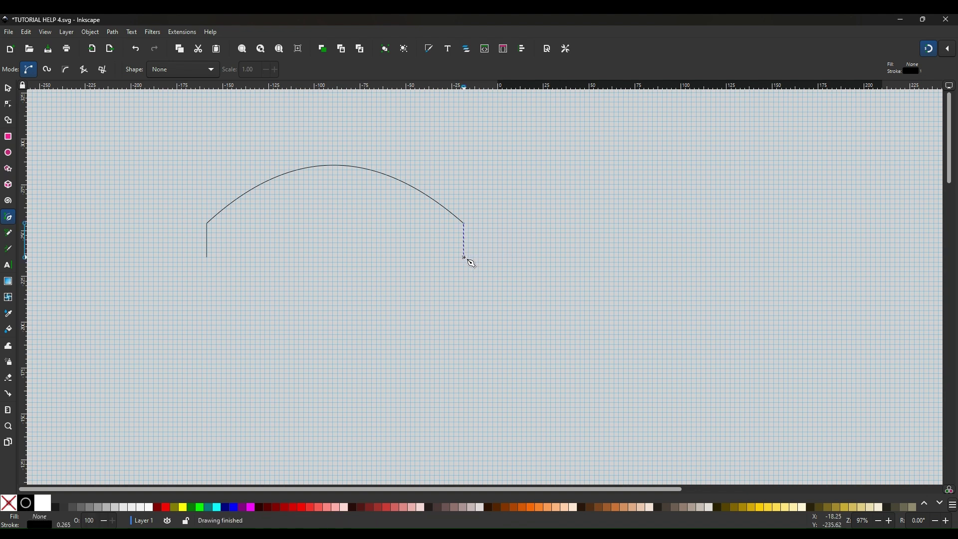
click(10, 90)
click(105, 196)
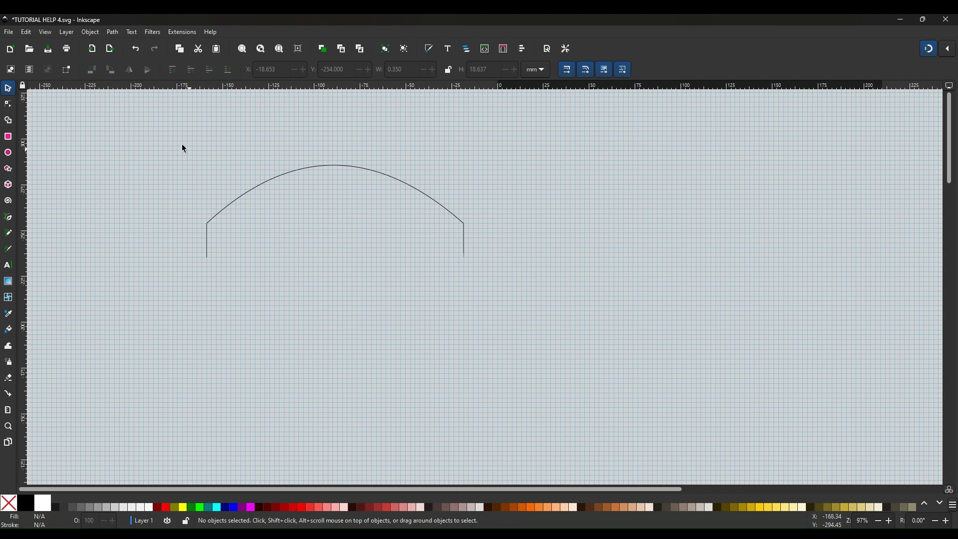
- Close the base of the arch with a horizontal line about 140 mm long joining the lower ends of both vertical lines
click(9, 218)
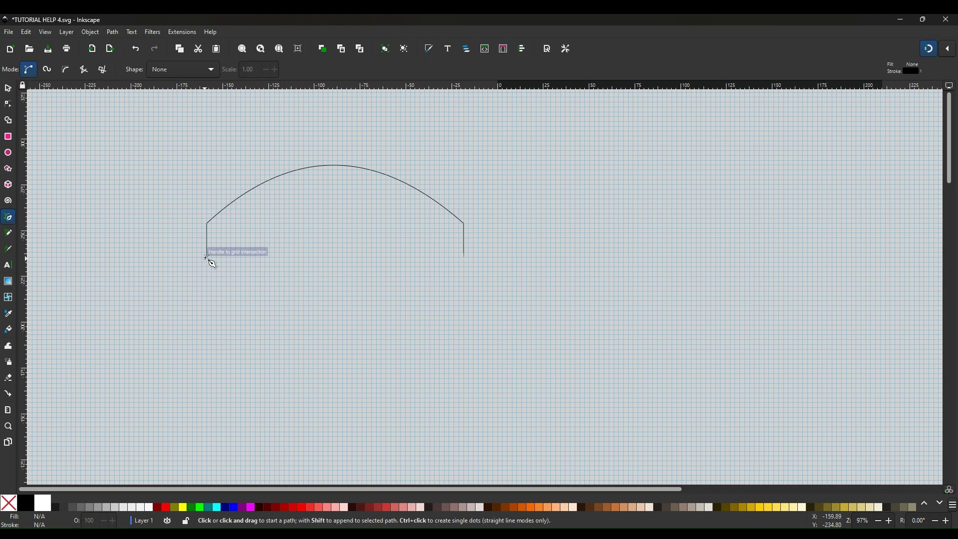
mouse_move(206, 258)
mouse_down()
mouse_move(374, 336)
mouse_move(473, 285)
mouse_move(464, 258)
mouse_up()
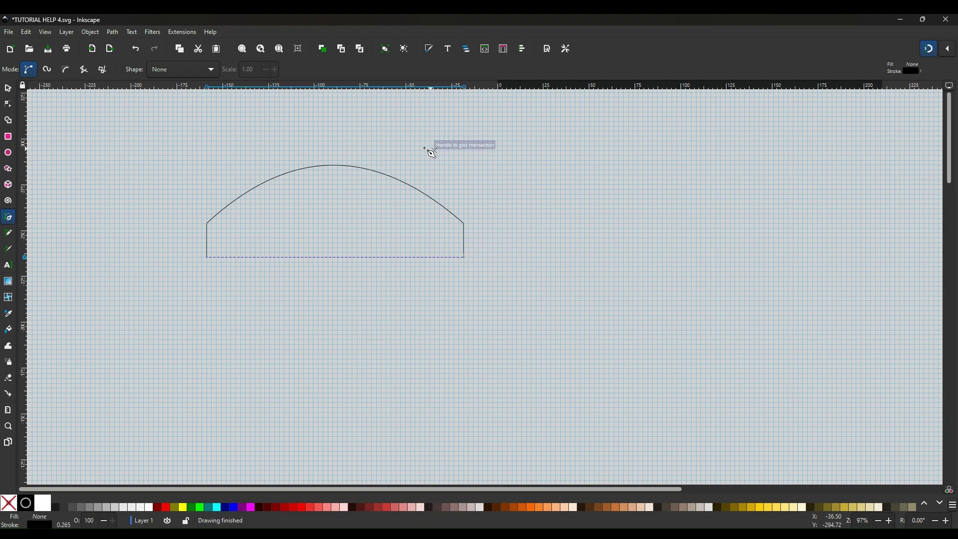
click(8, 89)
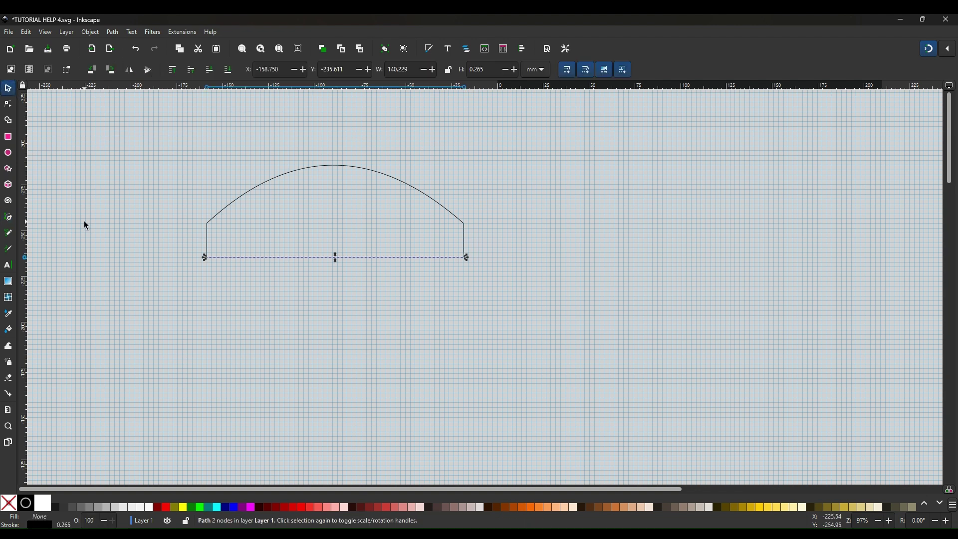
click(86, 226)
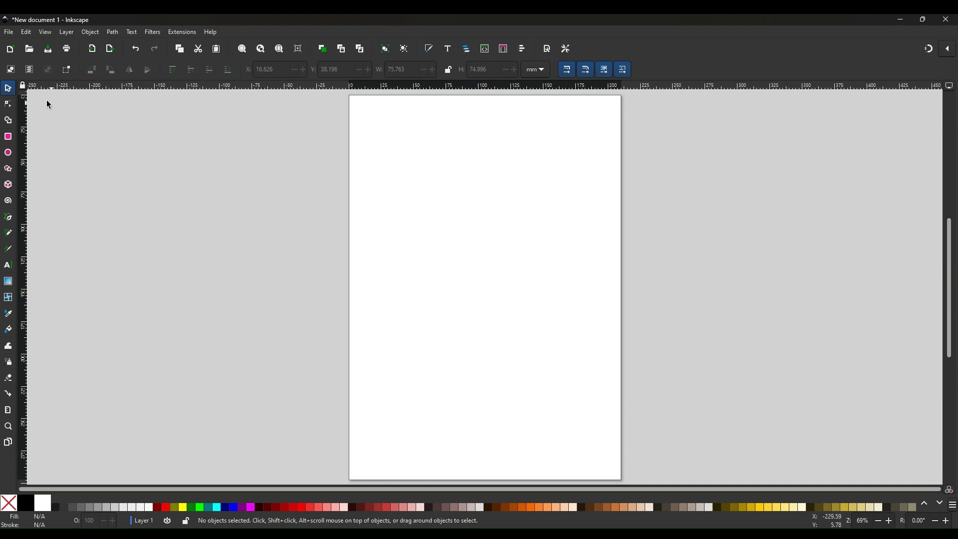
- Draw a rectangle about 106 mm wide and 80 mm high in the upper part of the new document's page, and deselect it
click(8, 136)
drag(373, 149, 511, 252)
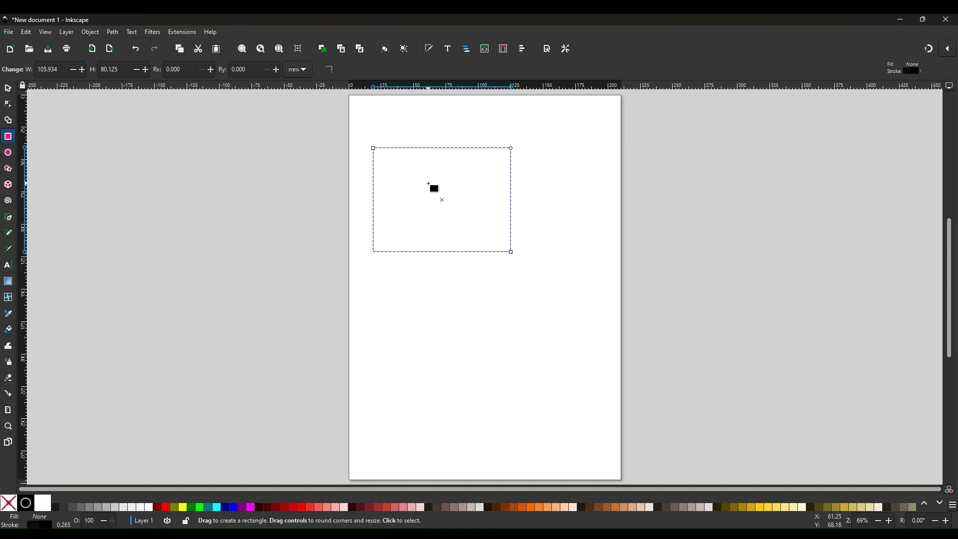
click(422, 271)
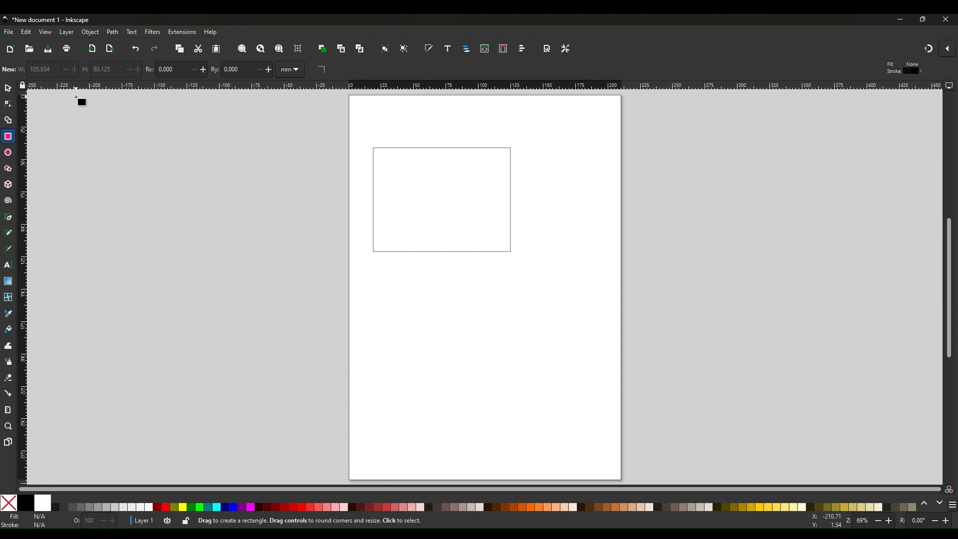
- Scale the rectangle down from its upper-right corner to about 100 mm wide and 75 mm high, and rotate it about its centre
click(8, 88)
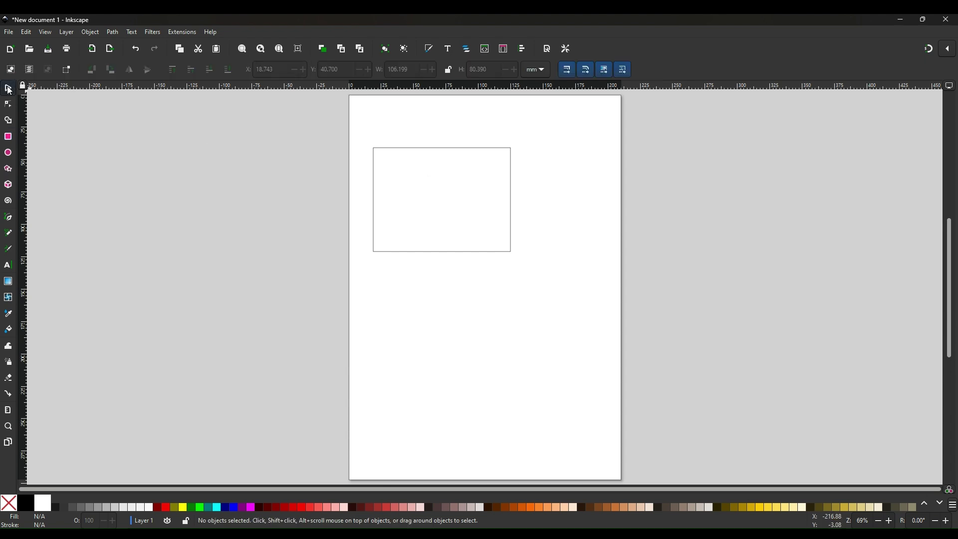
click(426, 148)
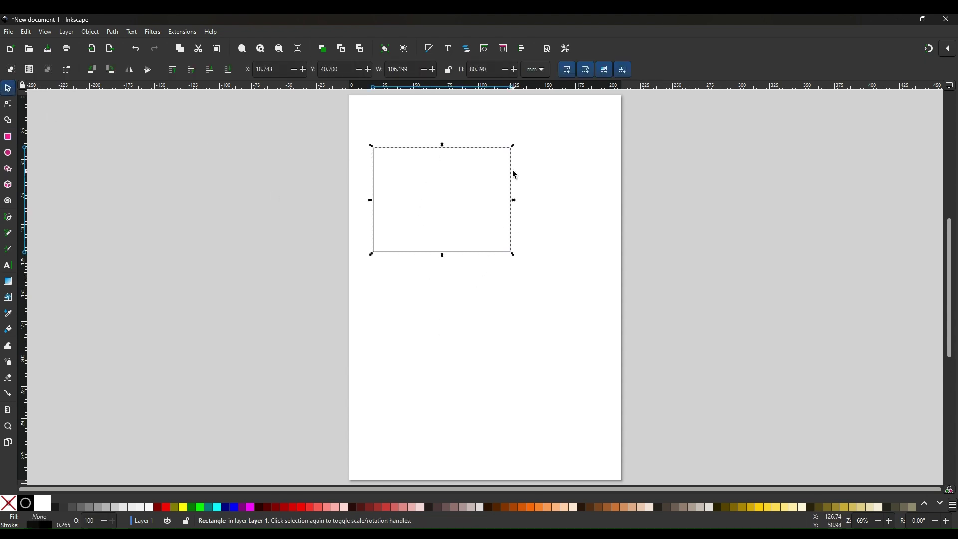
mouse_move(516, 147)
mouse_down()
mouse_move(520, 141)
mouse_move(506, 153)
mouse_up()
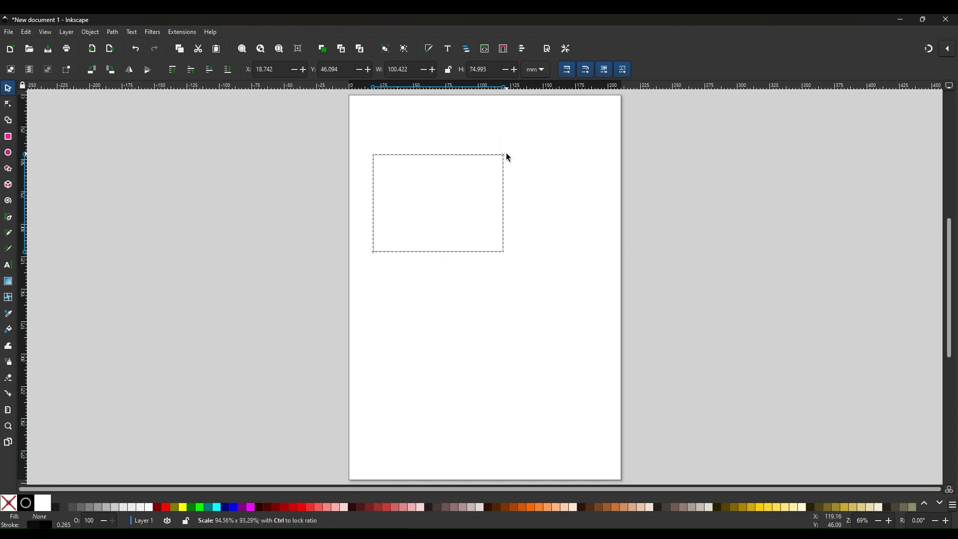
click(455, 159)
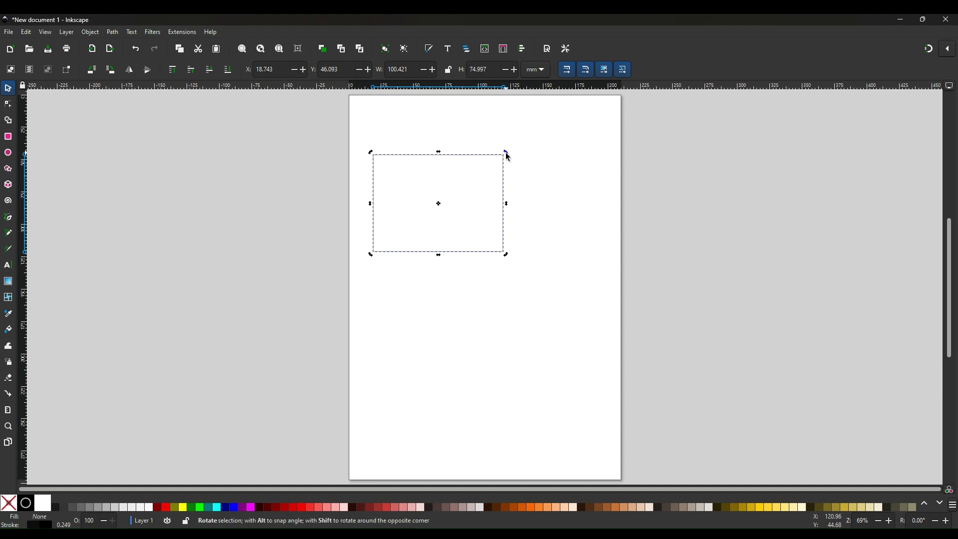
drag(507, 154, 385, 246)
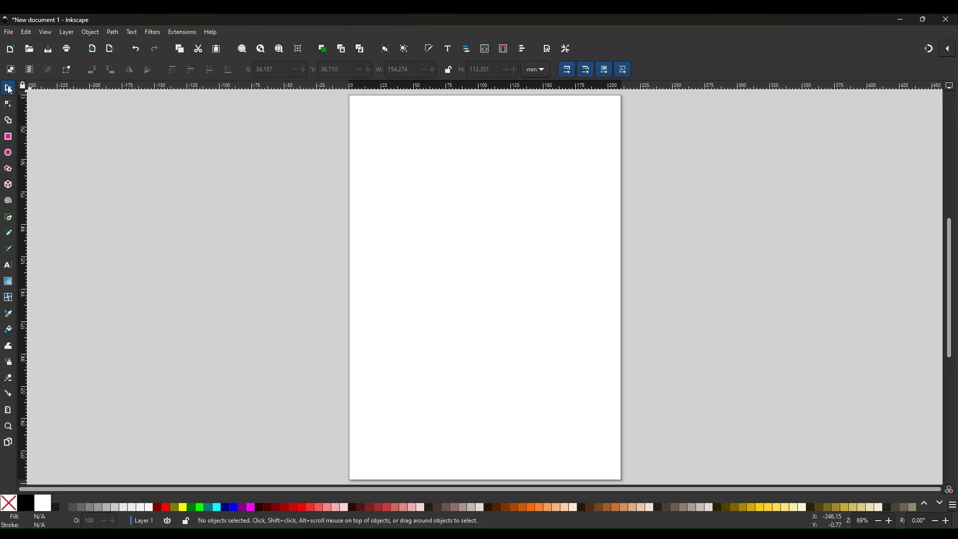
- Draw a looping Spiro path with the Pen tool through eight points, about 152 mm wide and 183 mm high, and finish it beside its start
click(8, 217)
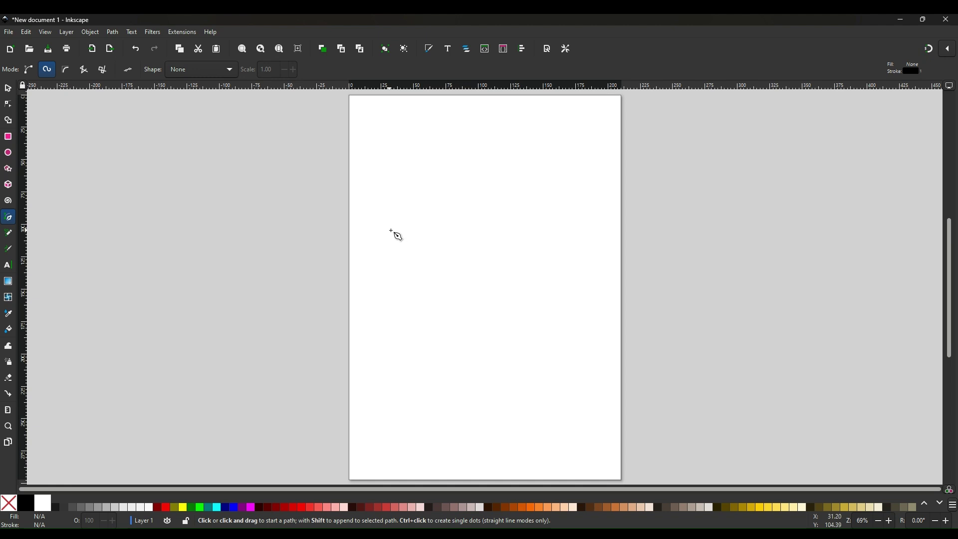
click(377, 184)
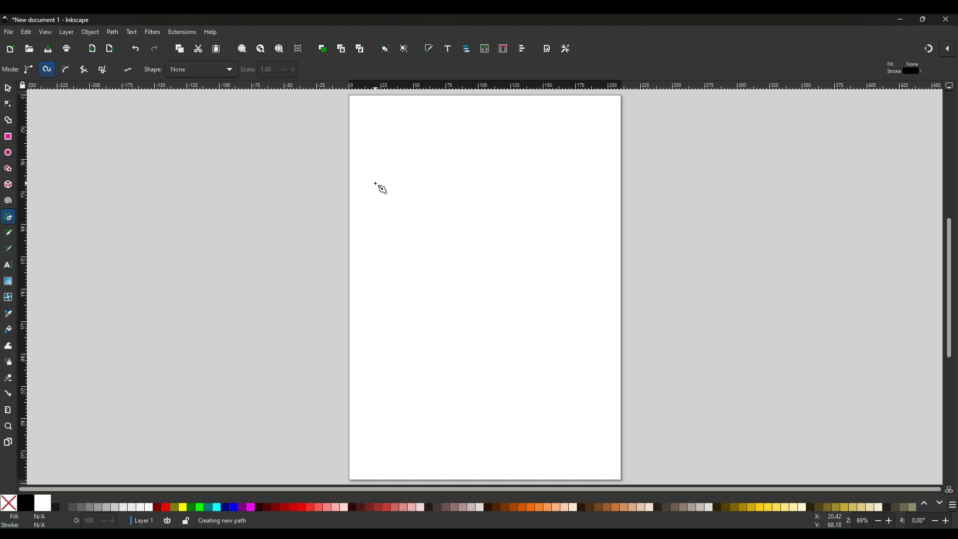
click(474, 182)
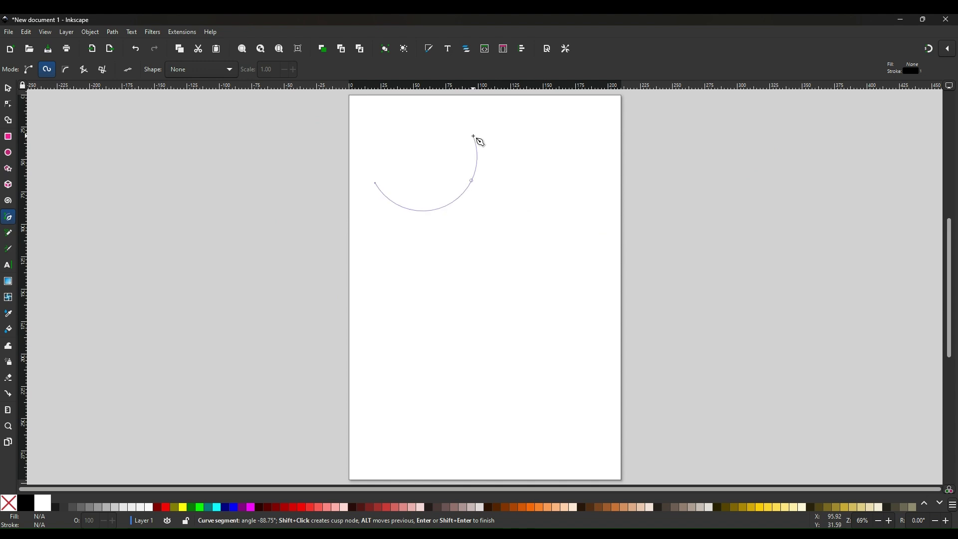
click(474, 137)
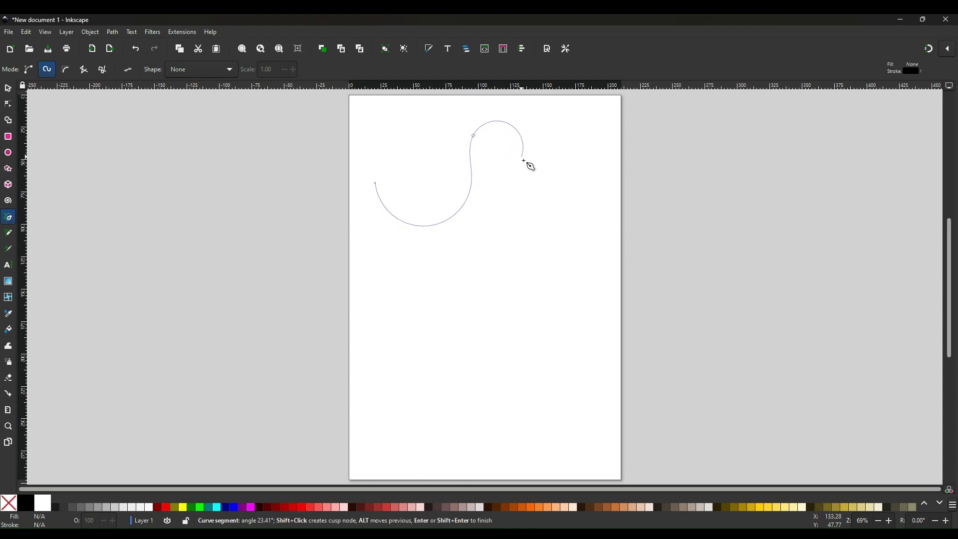
click(550, 181)
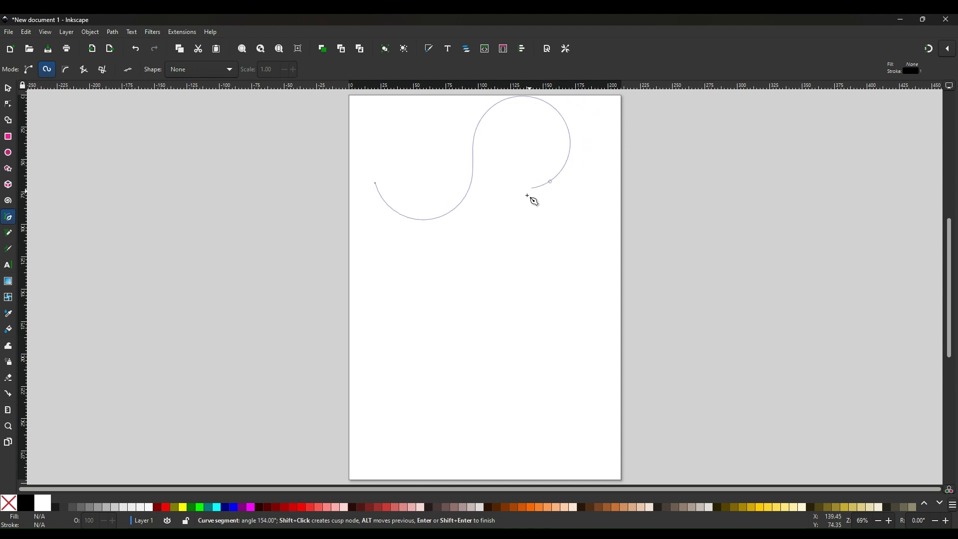
click(483, 268)
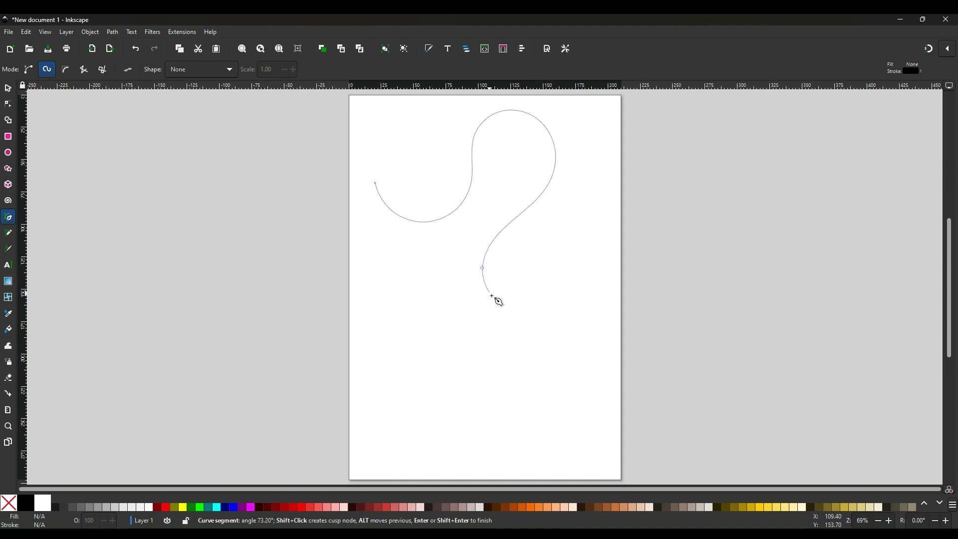
click(566, 310)
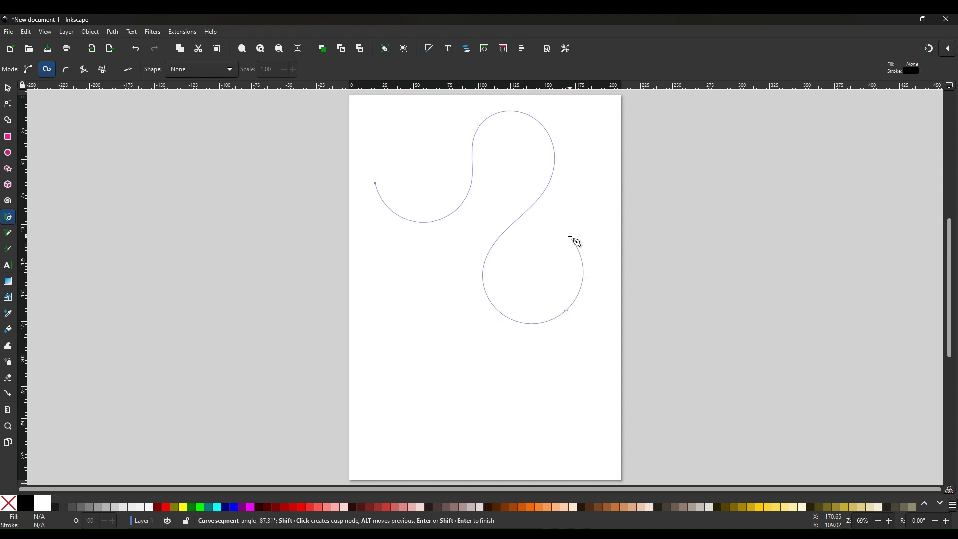
click(376, 184)
scroll(377, 182, up, 2)
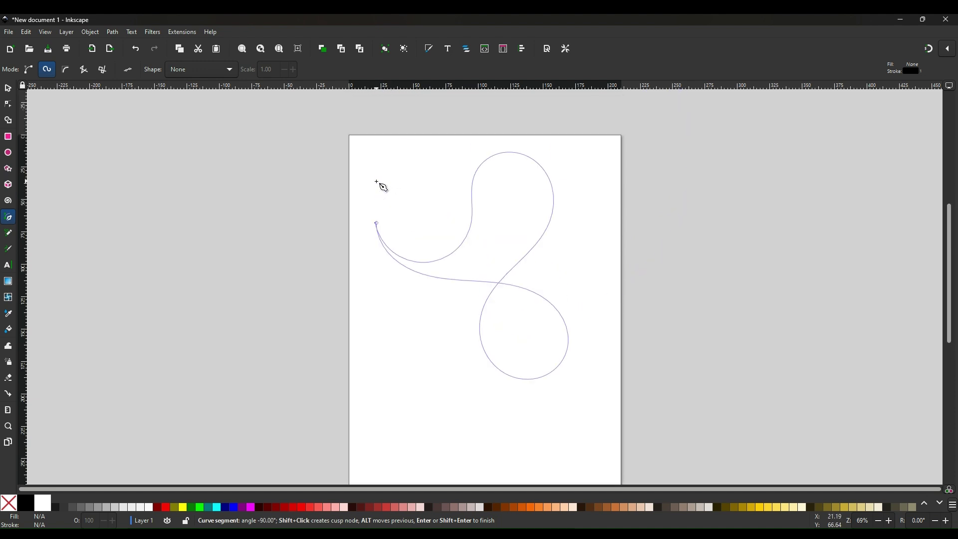
click(376, 181)
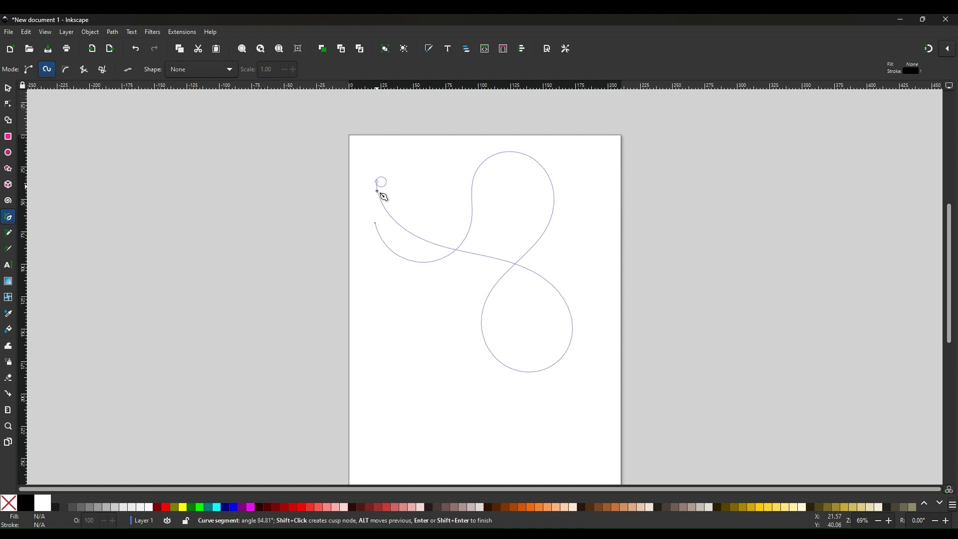
click(374, 221)
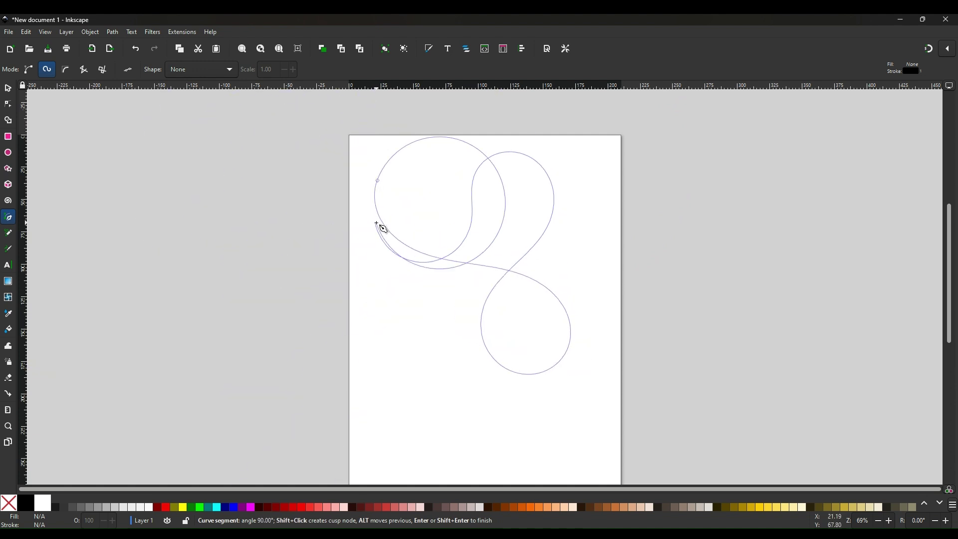
key(Return)
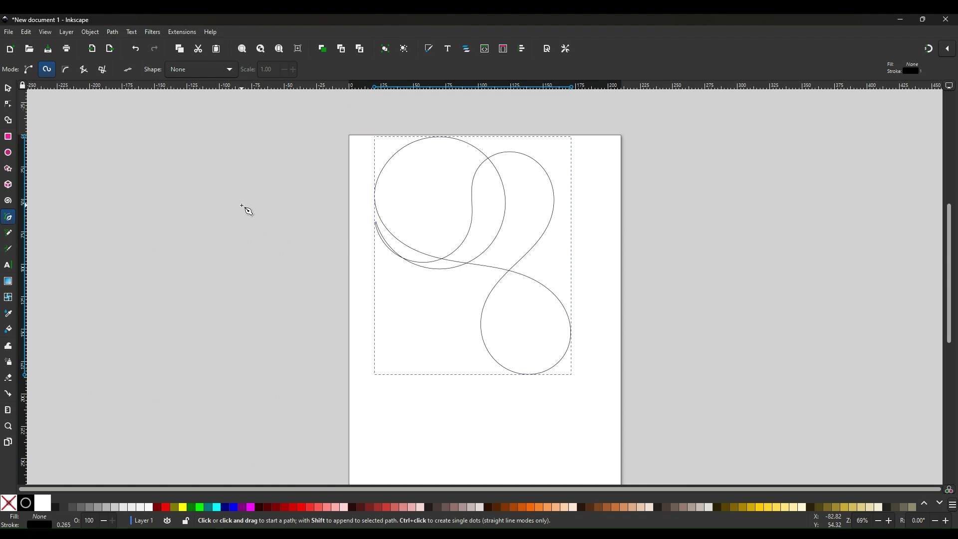
- Delete the looping Spiro path from the page
key(s)
key(Delete)
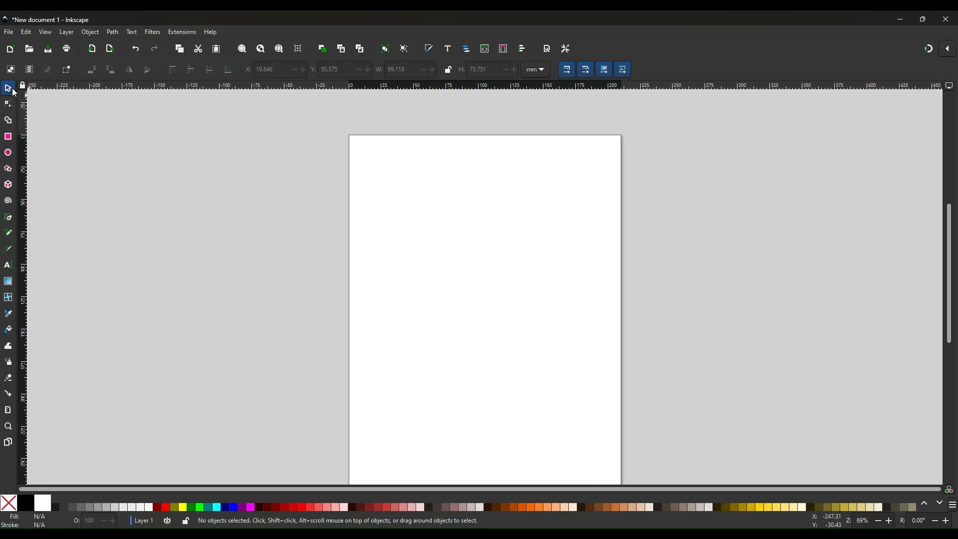
- Draw a closed seven-segment-style polygon of straight Pen lines with a pointed notch, about 158 mm wide and 120 mm high, and deselect it
click(8, 218)
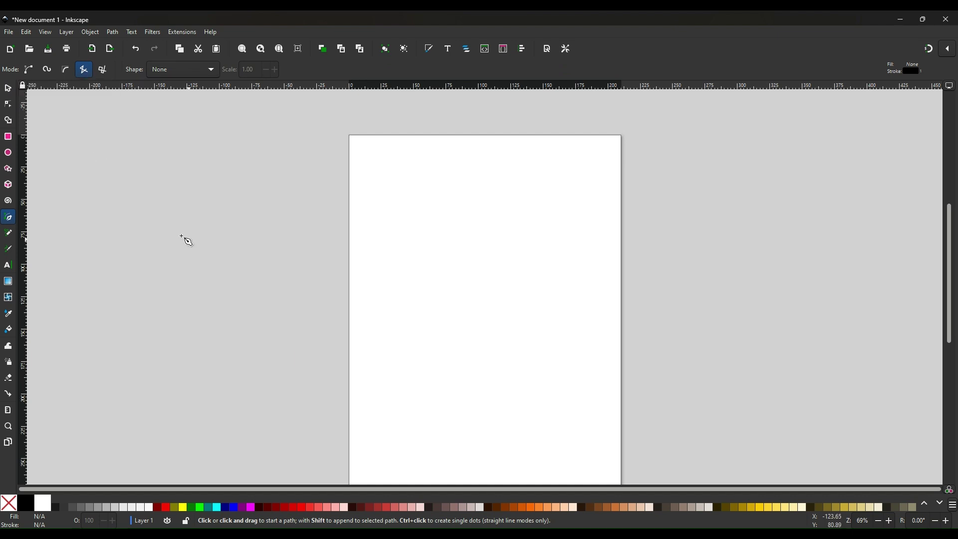
click(371, 210)
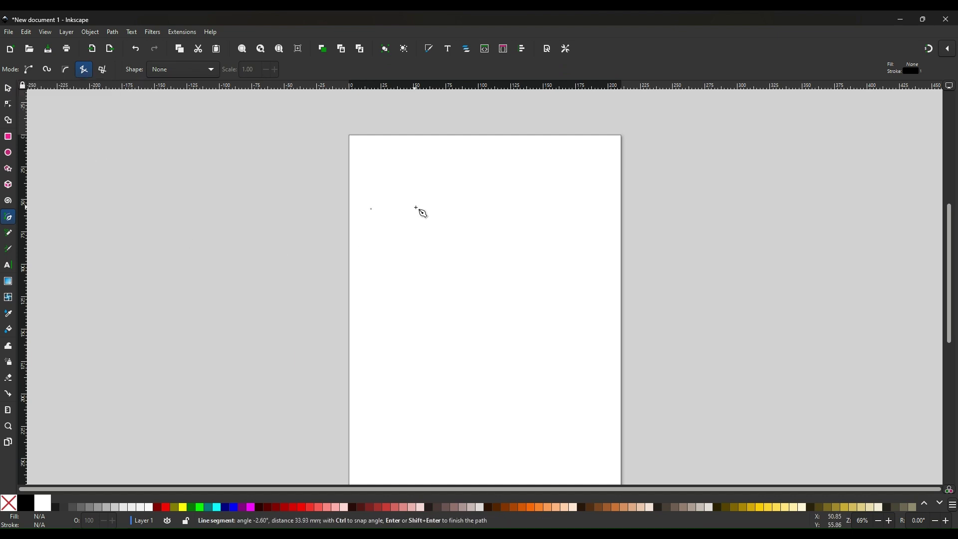
click(517, 210)
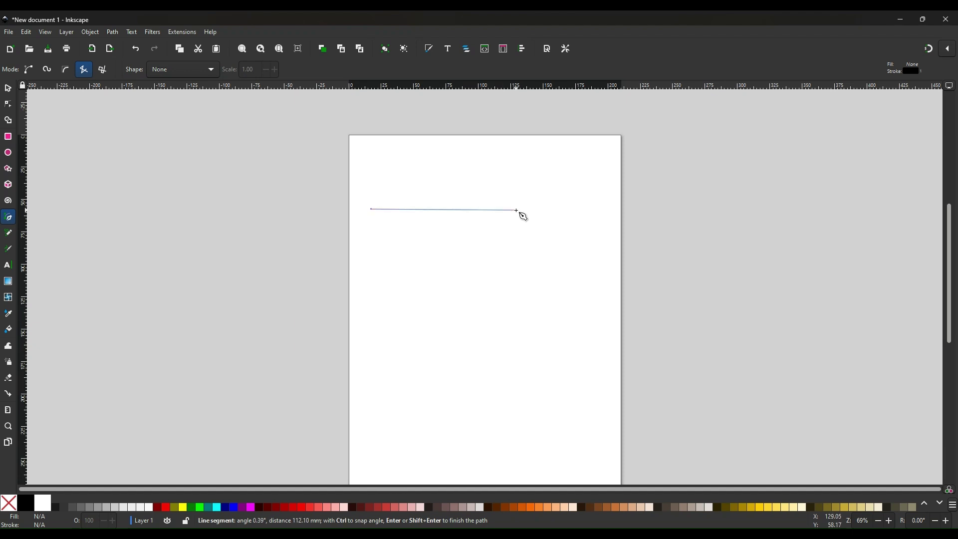
click(374, 305)
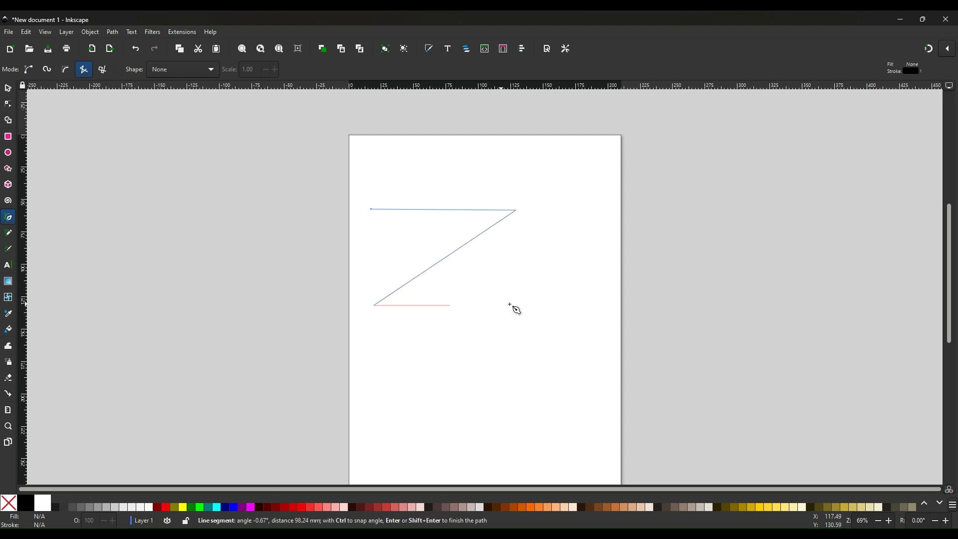
click(573, 306)
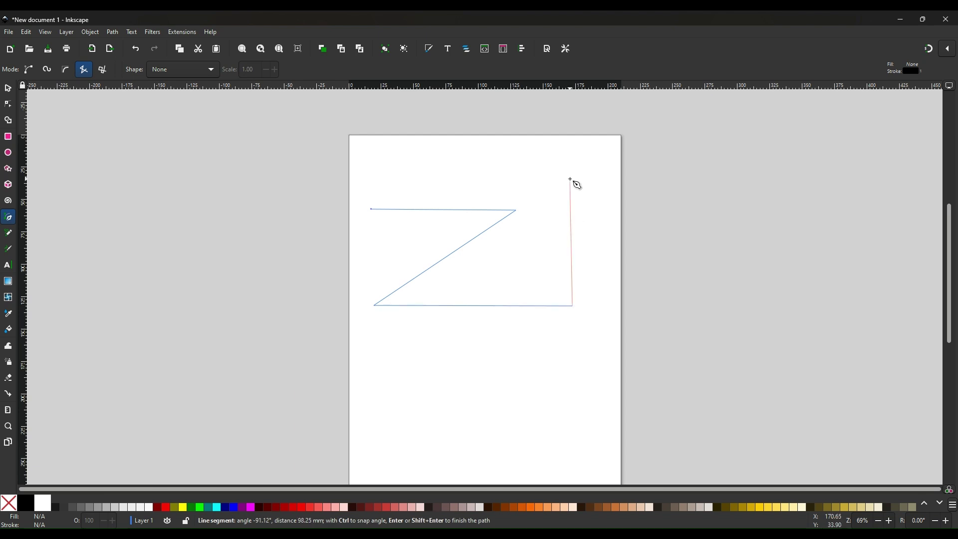
click(574, 153)
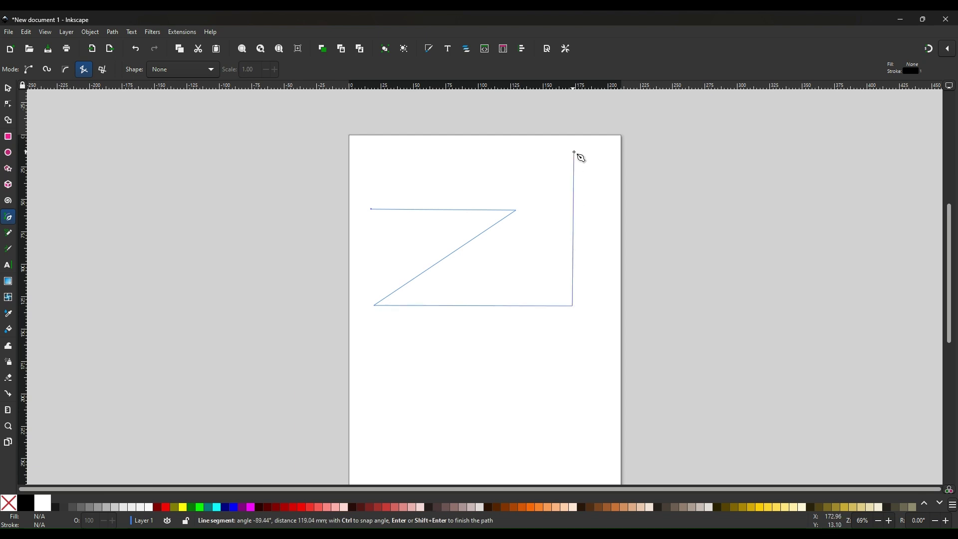
click(370, 152)
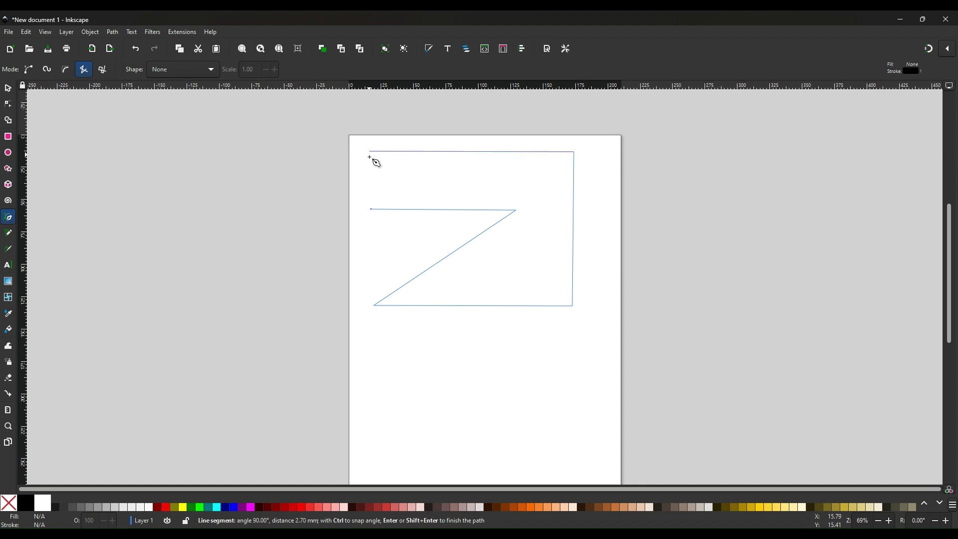
click(370, 210)
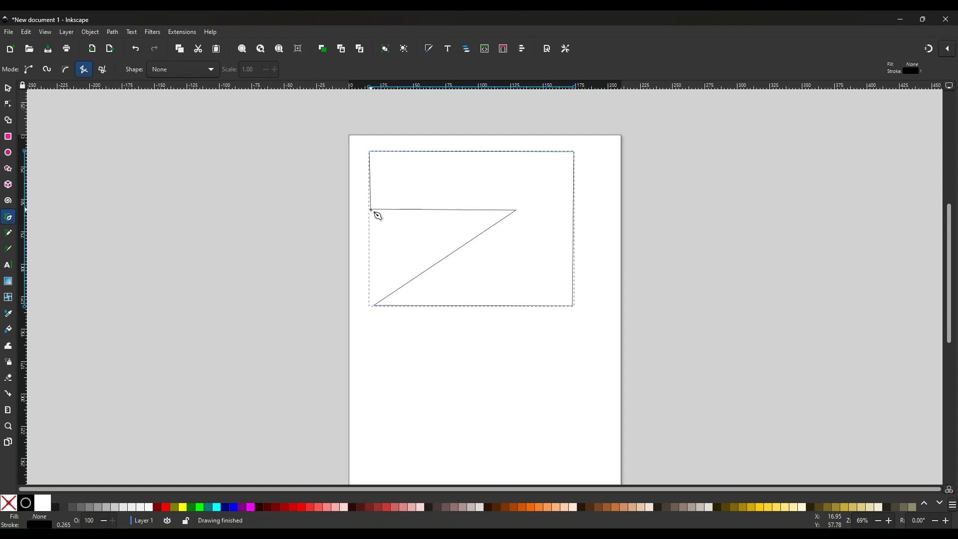
click(8, 89)
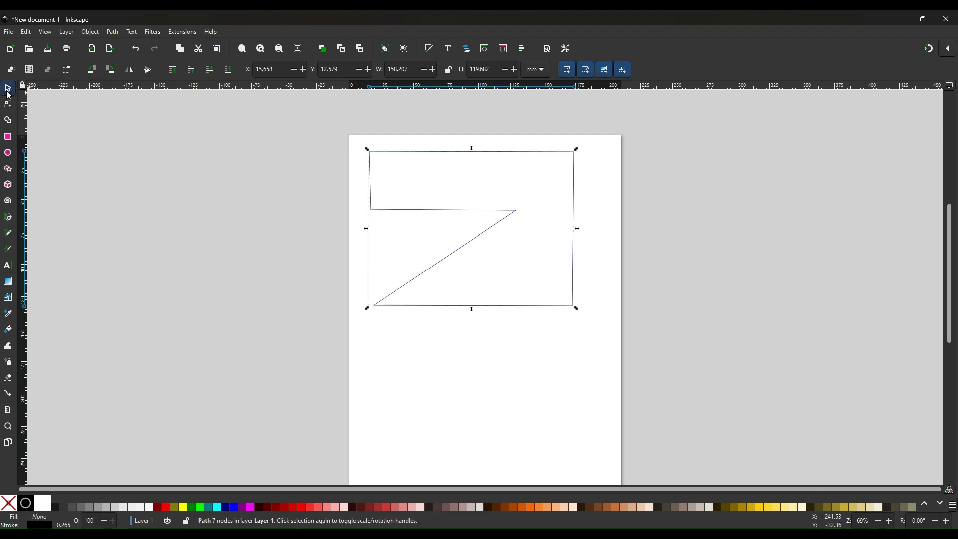
click(439, 328)
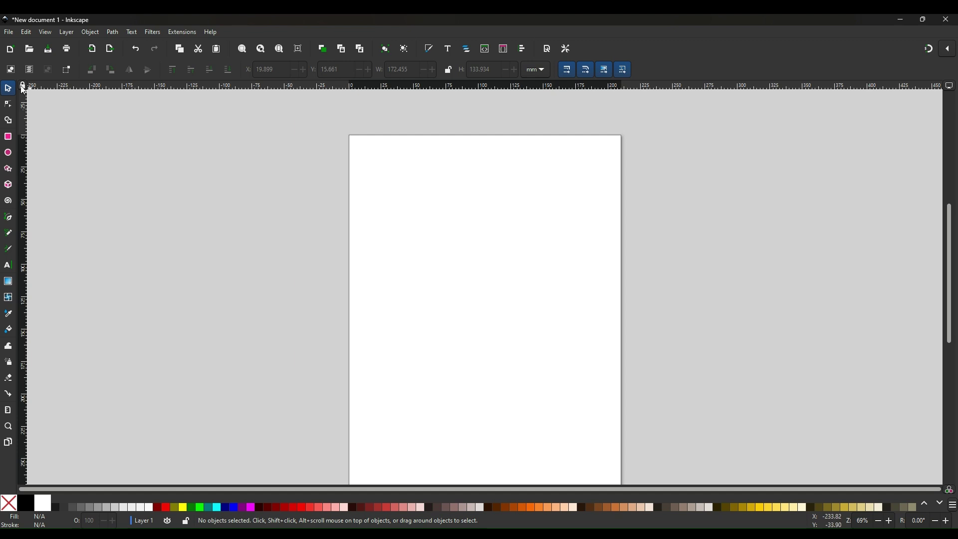
- Draw a closed L-shaped outline of perpendicular Pen tool segments, about 146 mm wide and 116 mm high, in the upper part of the page
click(8, 220)
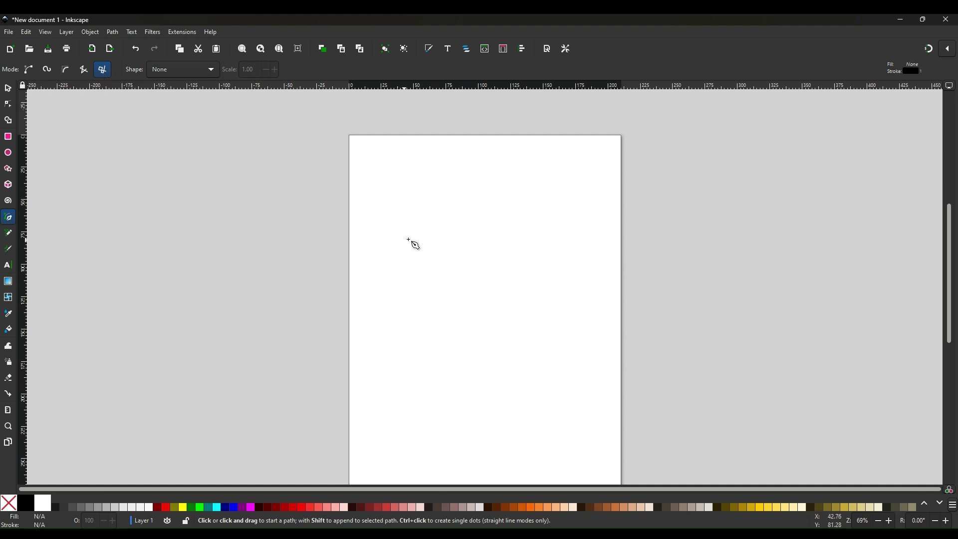
click(388, 219)
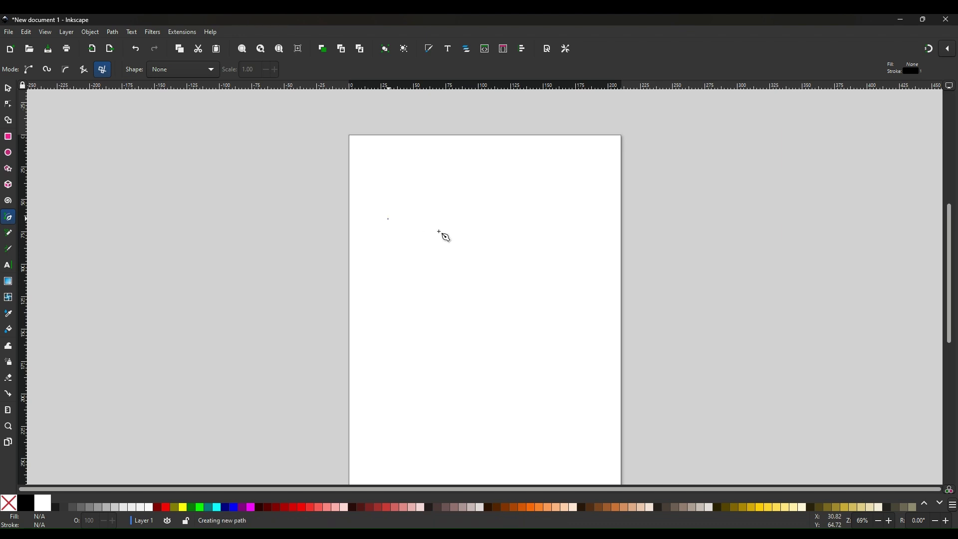
click(504, 219)
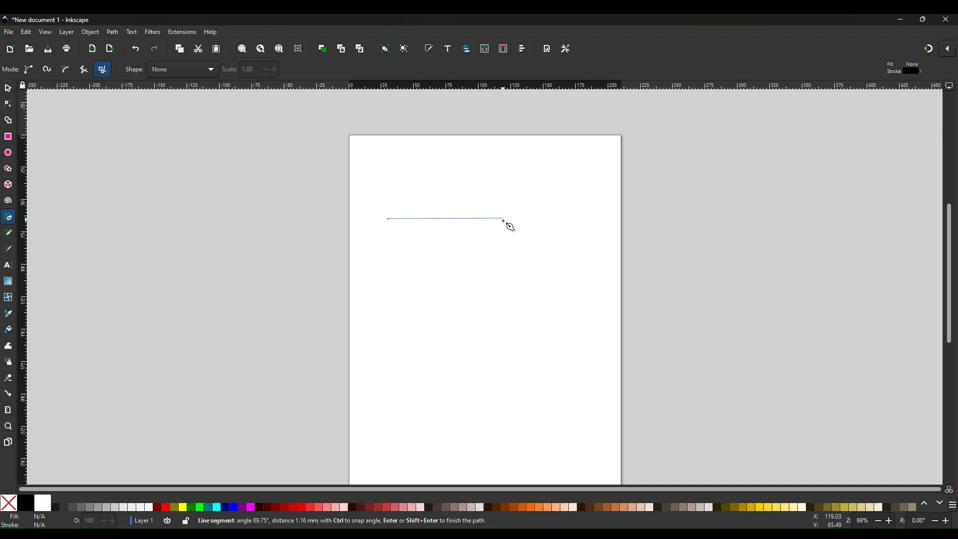
click(501, 310)
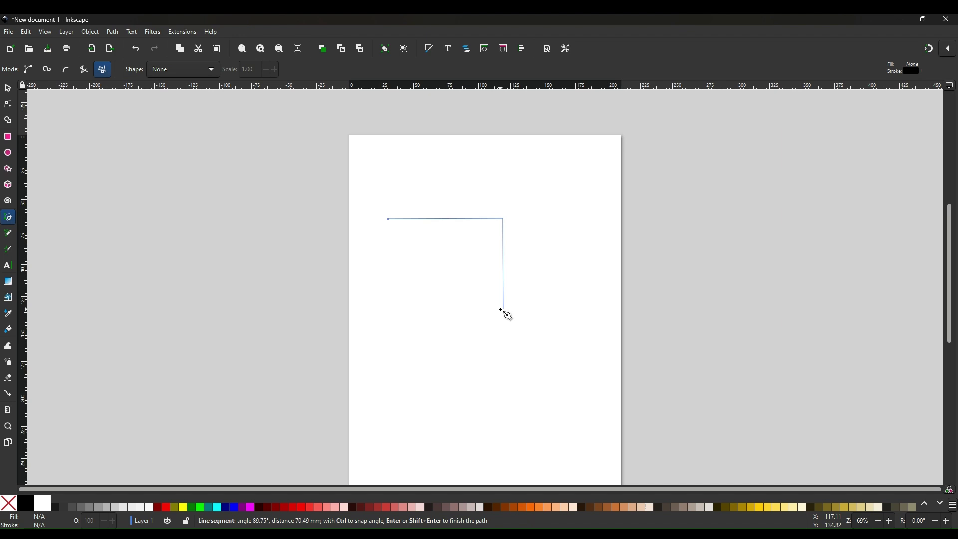
click(579, 311)
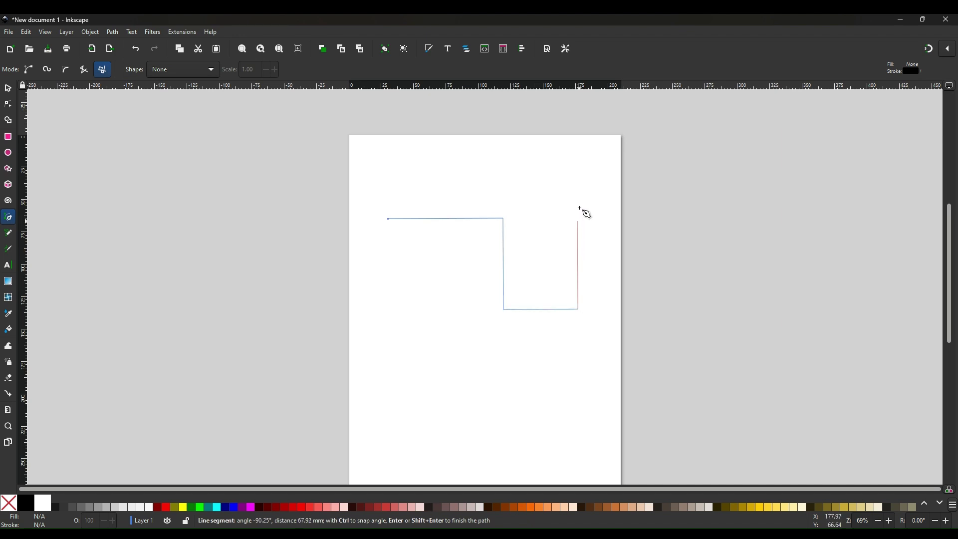
click(578, 159)
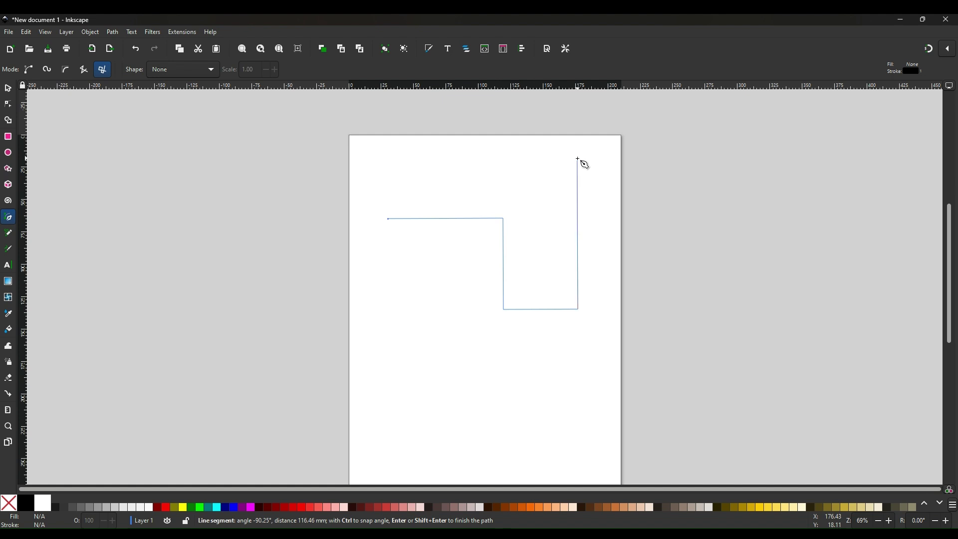
click(389, 158)
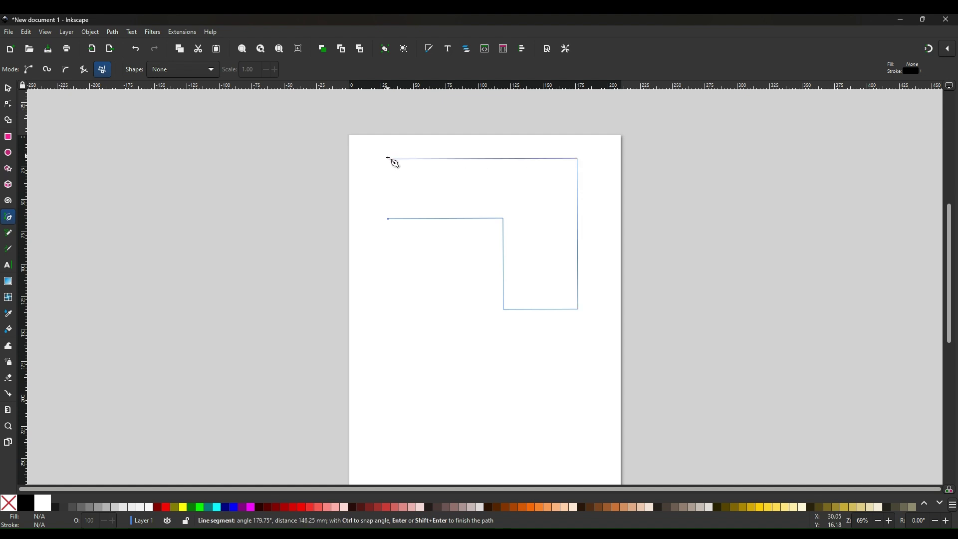
click(387, 220)
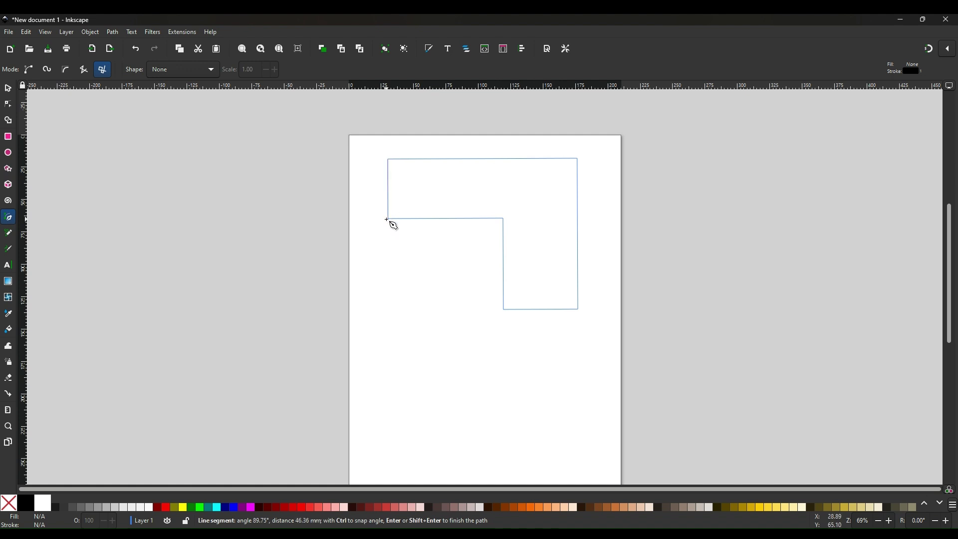